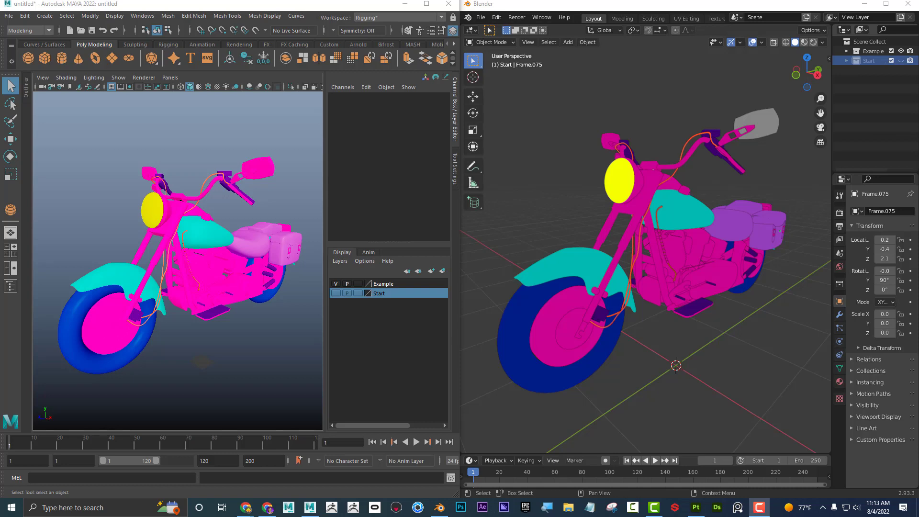
Examine the motorcycle breakdown reference image in the browser, comparing its modeling, UV layout, material ID and materials stages.
drag(918, 103, 509, 102)
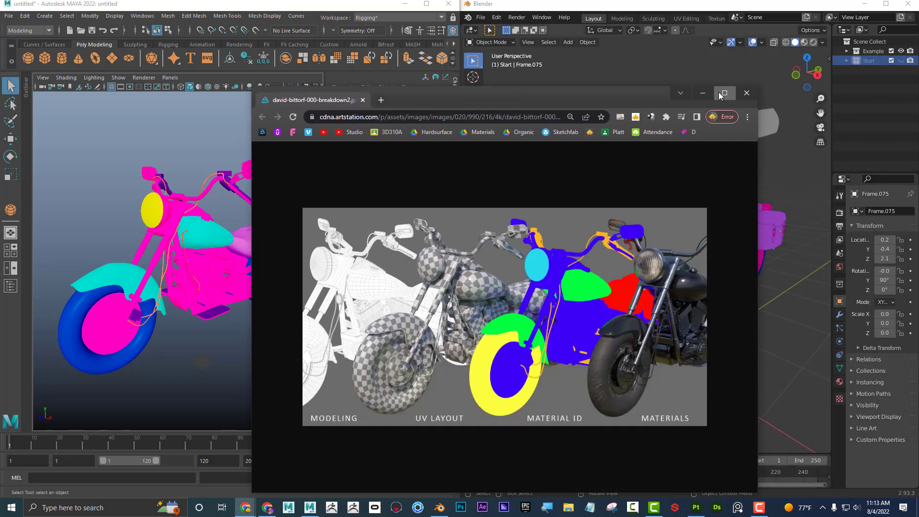
click(724, 93)
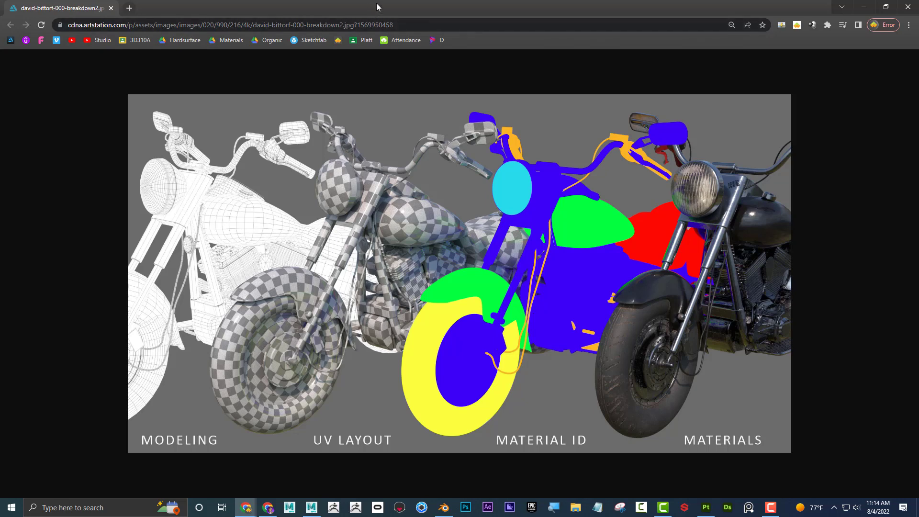
drag(376, 7, 918, 79)
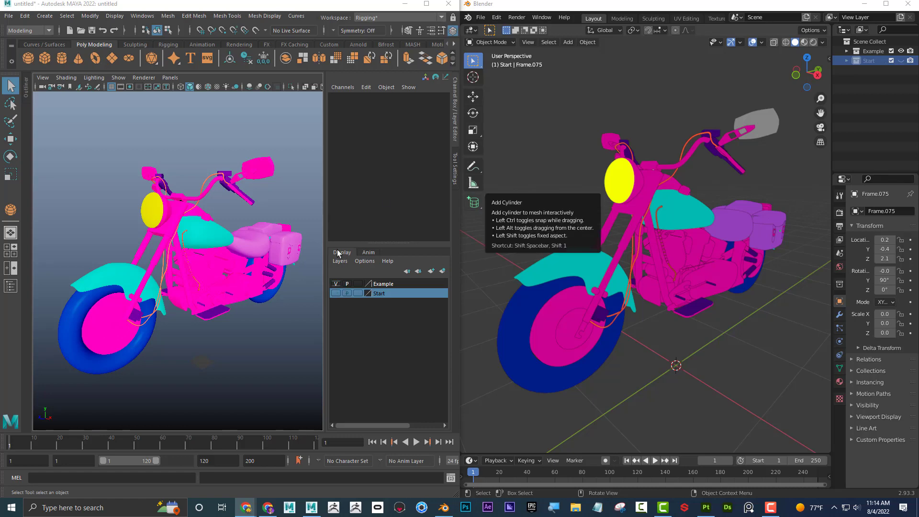
Enlarge the Maya window to full screen, hide the Example layer and show the Start layer.
click(426, 5)
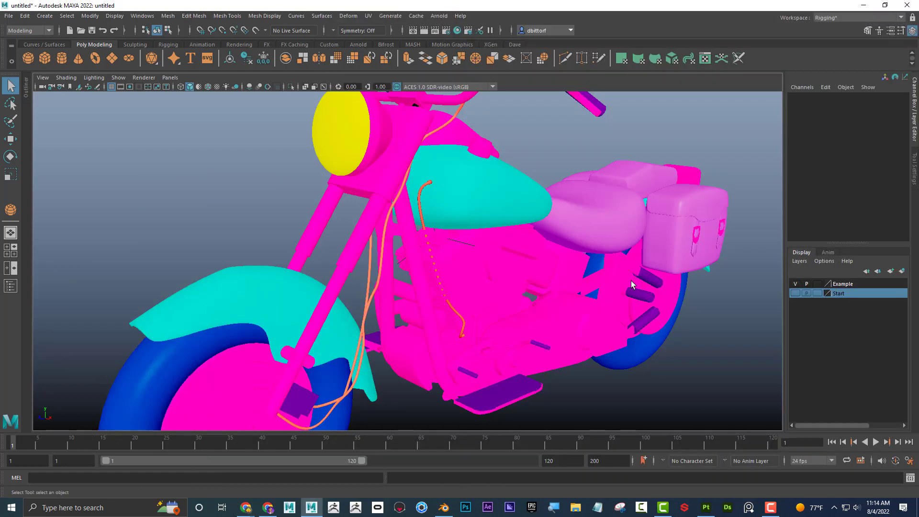
scroll(631, 281, down, 4)
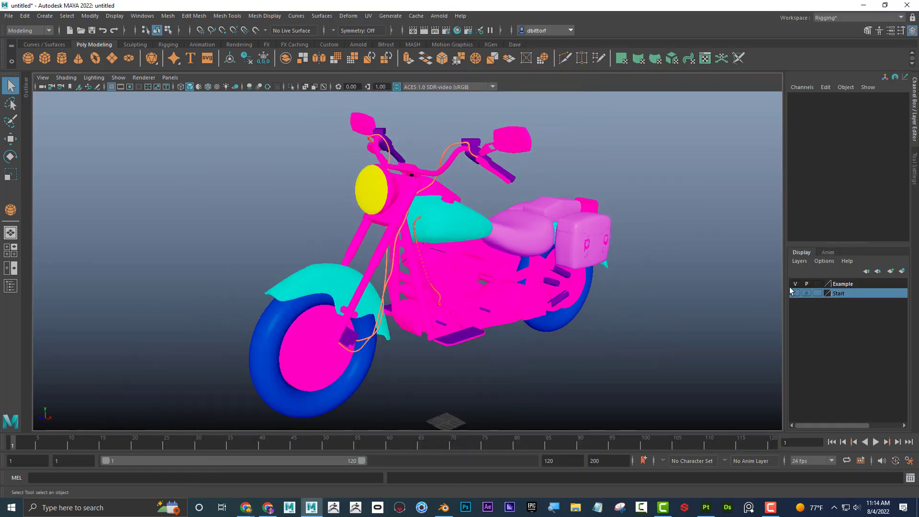
click(794, 284)
click(794, 293)
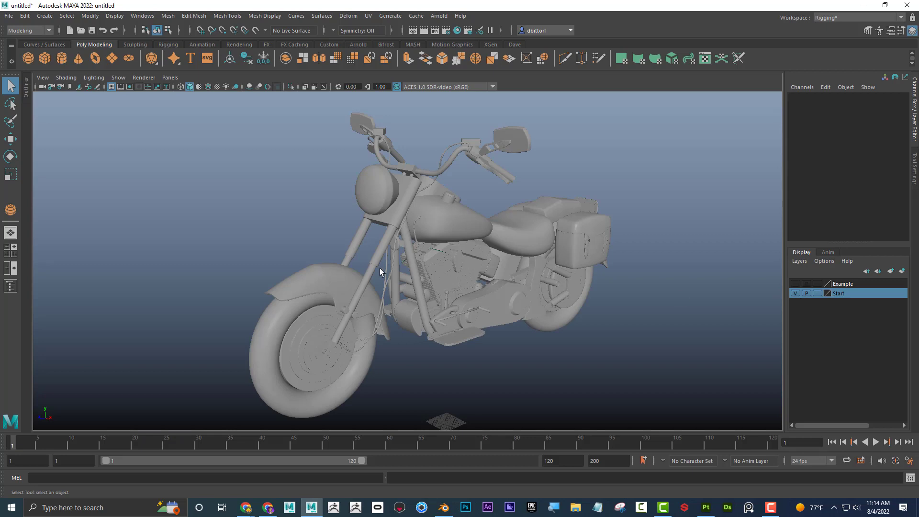
alt+drag(530, 221, 398, 224)
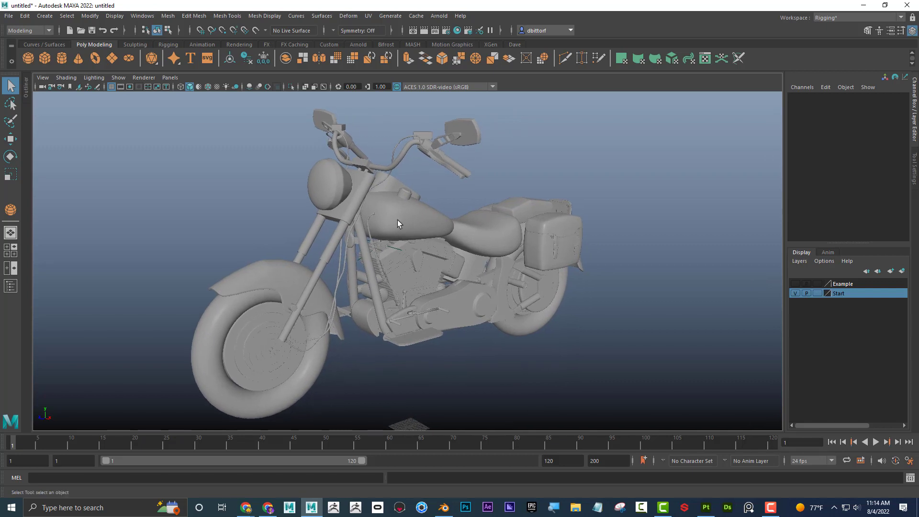
Select the fuel tank and open the Apply Color options for vertex colors.
click(399, 224)
right_drag(400, 224, 471, 346)
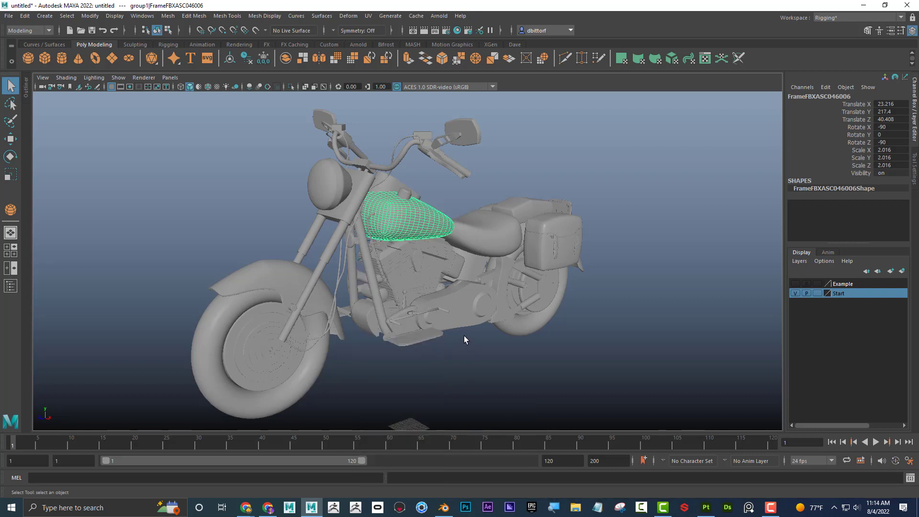
scroll(464, 335, down, 2)
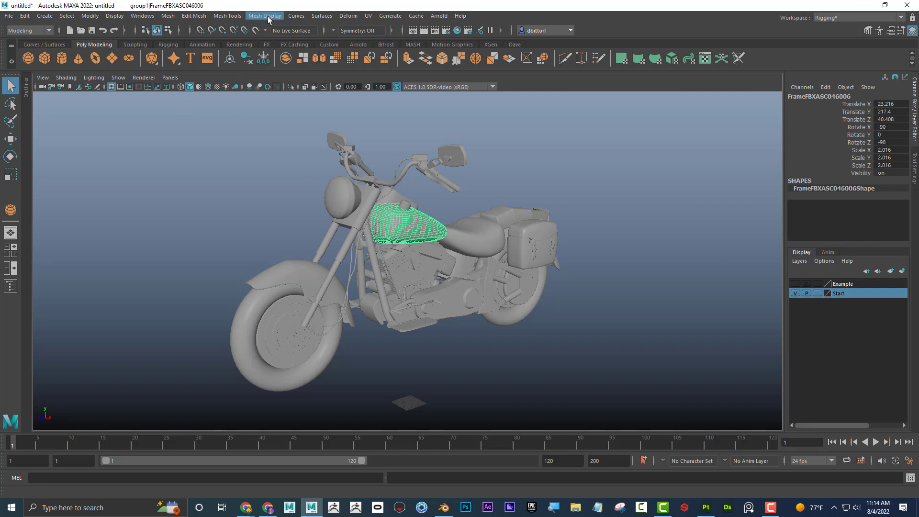
click(267, 16)
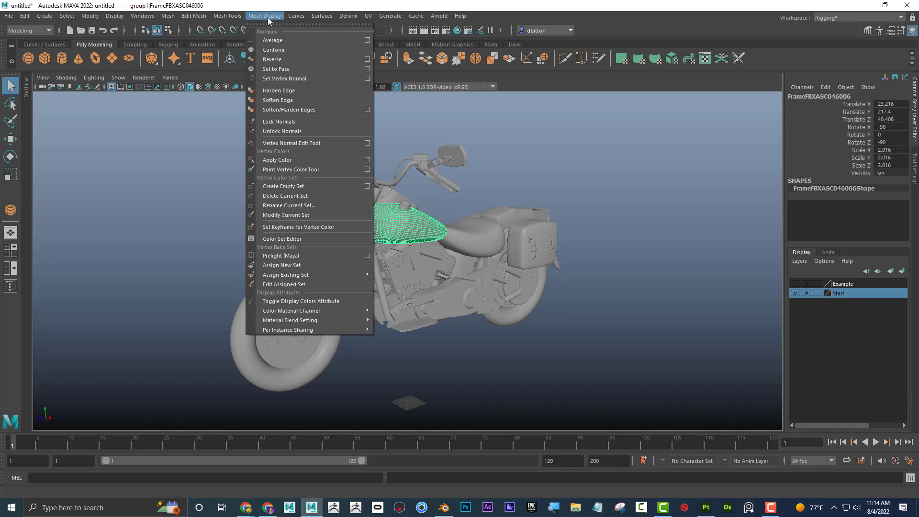
click(42, 31)
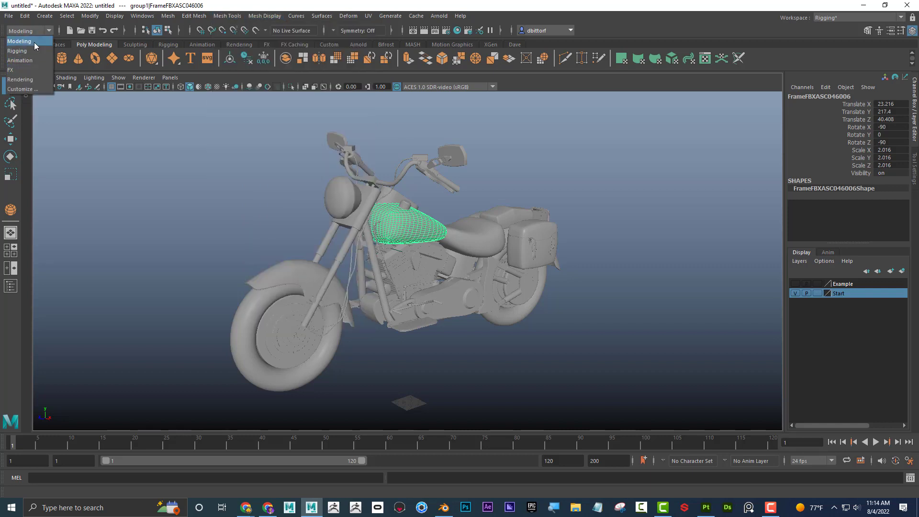
click(35, 43)
click(264, 16)
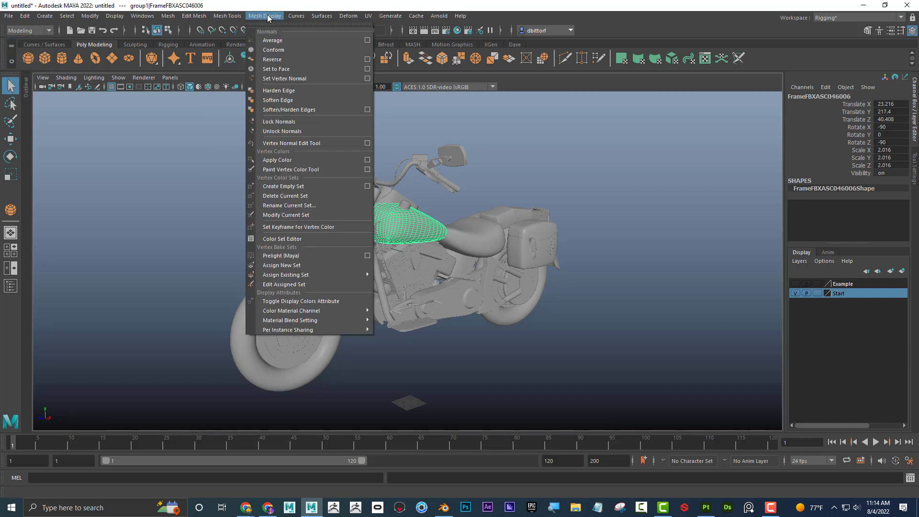
click(367, 160)
drag(647, 111, 665, 102)
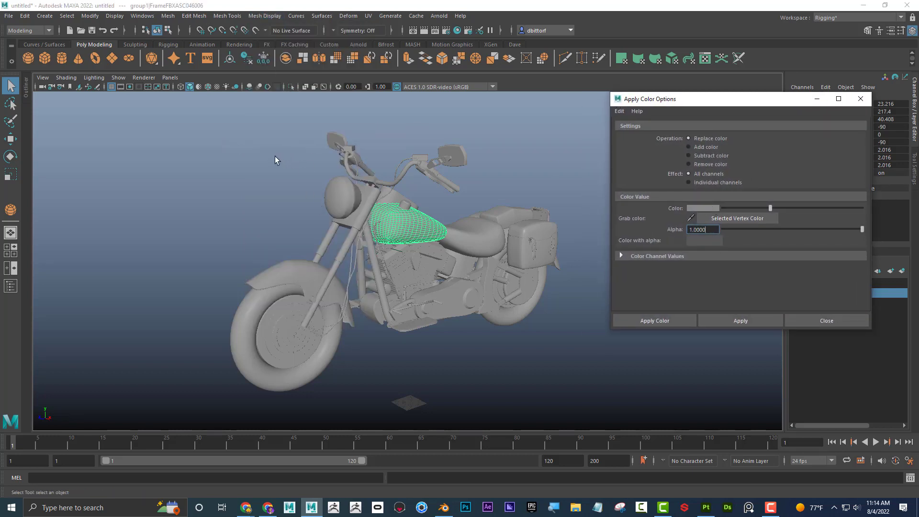
Select every part of the motorcycle and apply a purple vertex color with a hue of about 282.
alt+right_drag(349, 219, 344, 201)
alt+drag(345, 201, 310, 185)
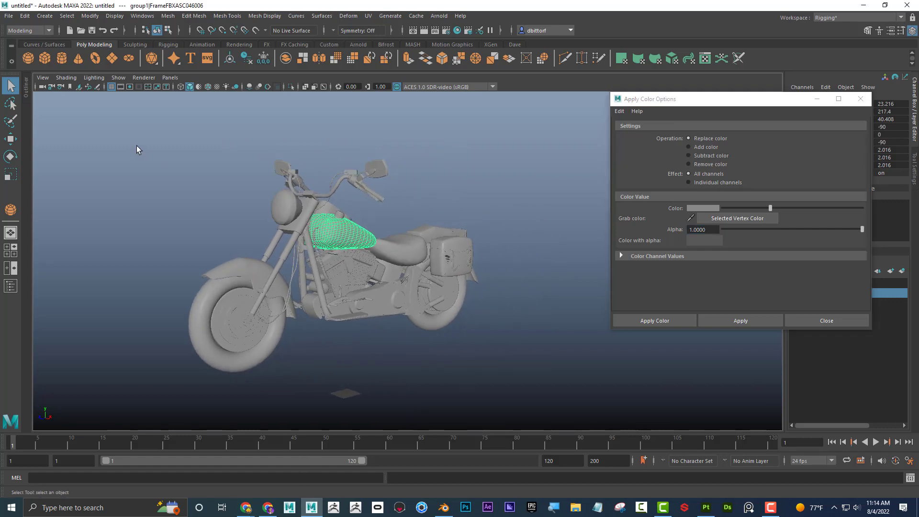
drag(136, 145, 439, 328)
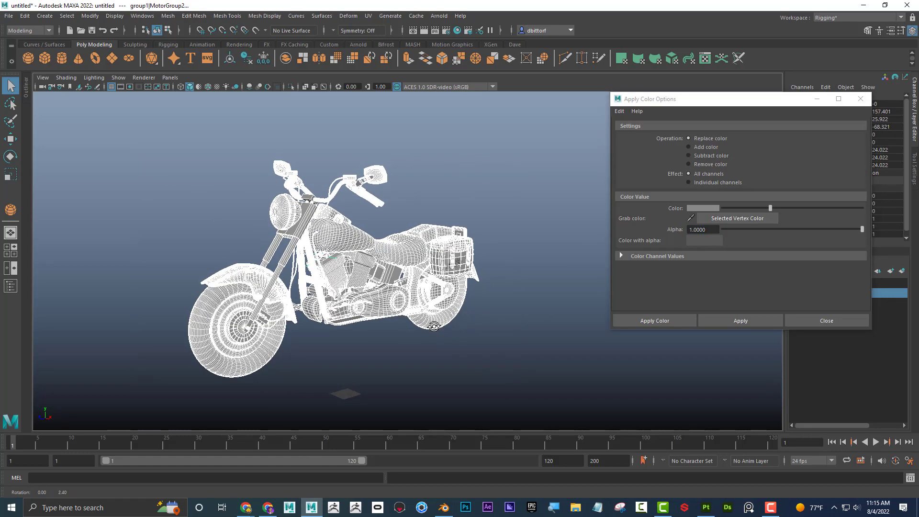
alt+right_drag(459, 307, 486, 307)
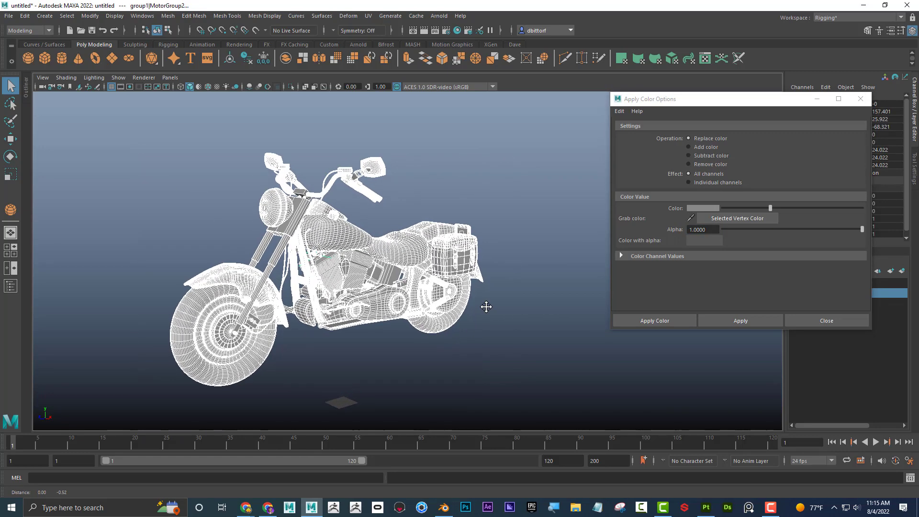
click(710, 209)
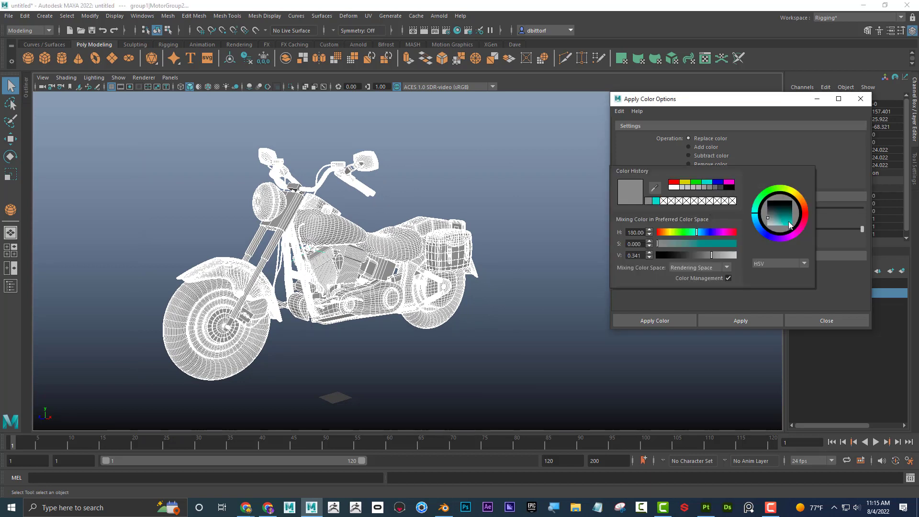
click(787, 237)
click(780, 211)
click(718, 320)
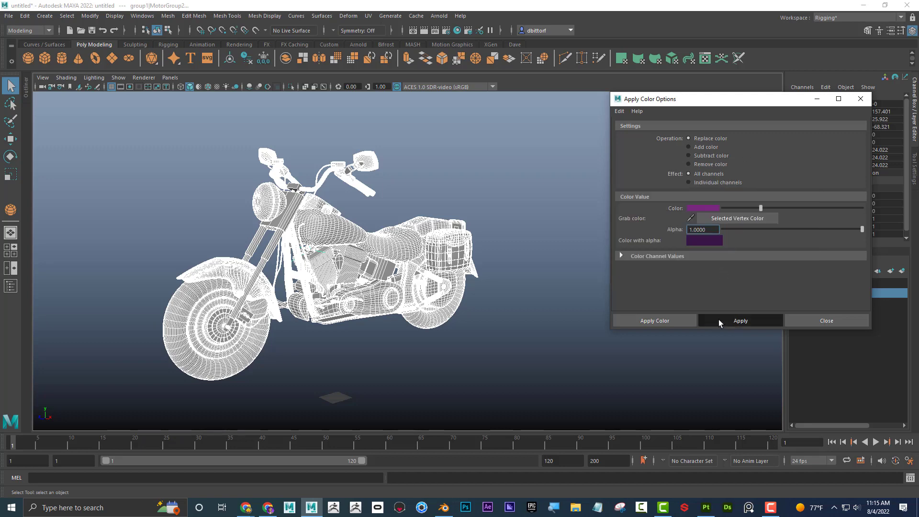
click(397, 211)
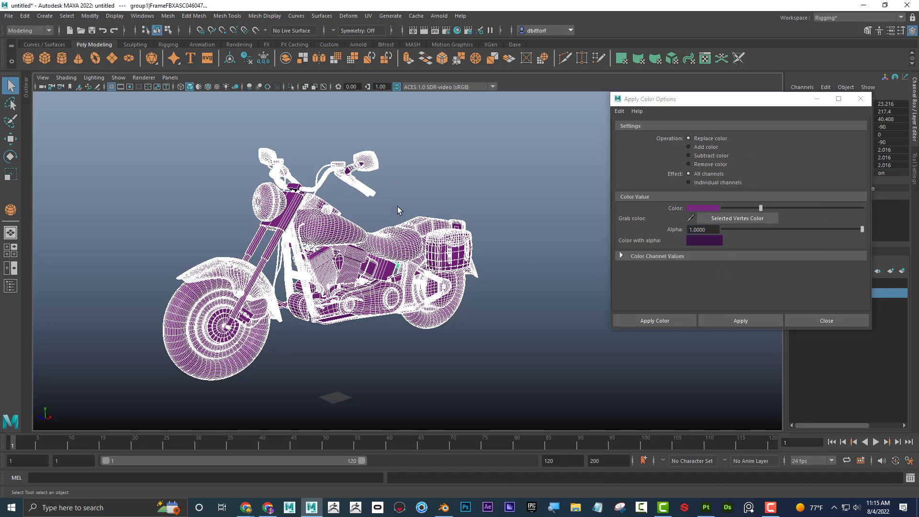
Select the seat, the passenger seat and the saddlebag lids and apply a yellow vertex color to them.
alt+drag(378, 243, 427, 256)
alt+right_drag(427, 255, 445, 257)
alt+middle_drag(415, 248, 461, 259)
alt+drag(411, 255, 458, 263)
alt+right_drag(459, 263, 507, 274)
click(463, 272)
alt+drag(506, 266, 405, 255)
alt+right_drag(405, 255, 464, 283)
shift+click(462, 292)
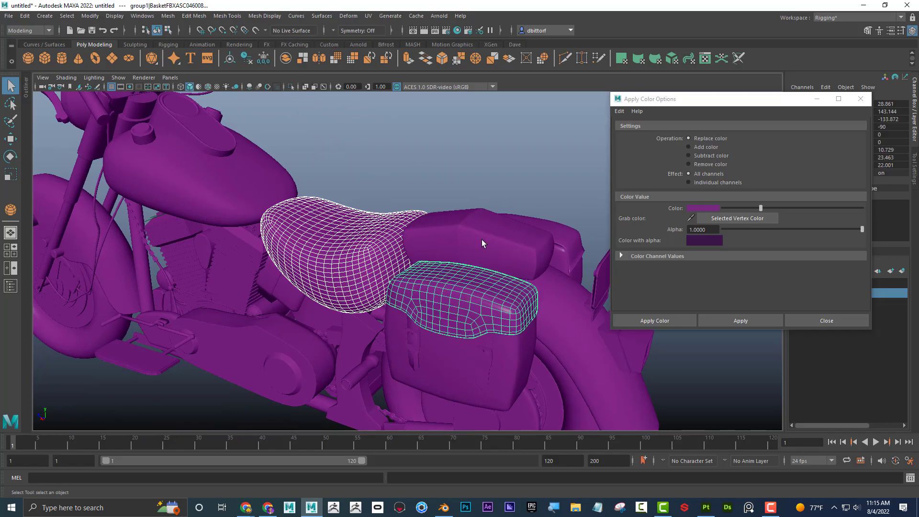
shift+click(481, 239)
alt+drag(481, 239, 507, 244)
shift+click(507, 244)
alt+drag(416, 264, 524, 252)
click(703, 209)
click(703, 209)
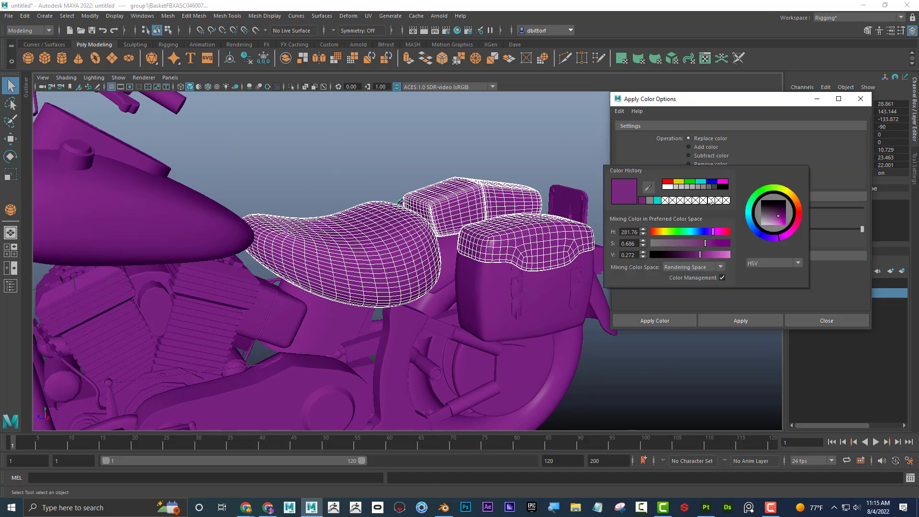
click(682, 184)
click(740, 321)
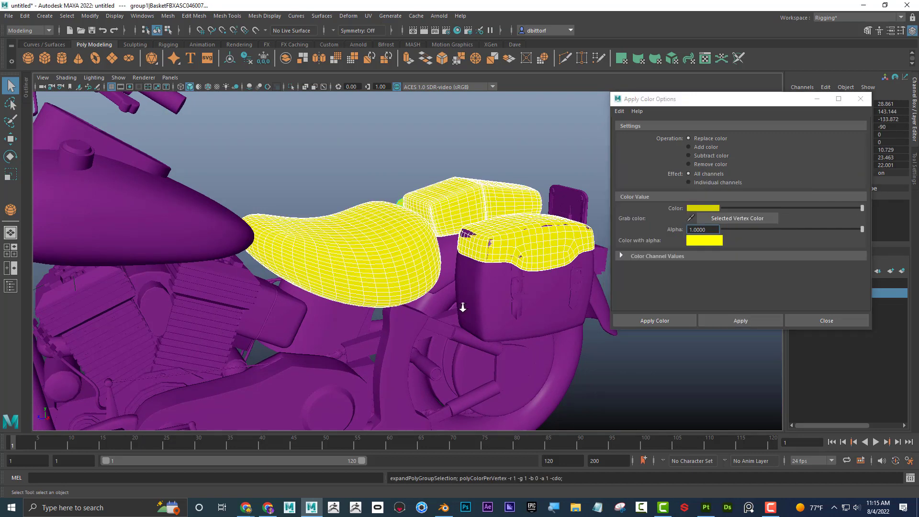
Select the front and rear tires and apply a cyan vertex color with a hue of about 190.
scroll(464, 308, down, 3)
alt+middle_drag(464, 308, 378, 249)
alt+drag(378, 249, 407, 251)
click(117, 300)
alt+middle_drag(143, 289, 139, 237)
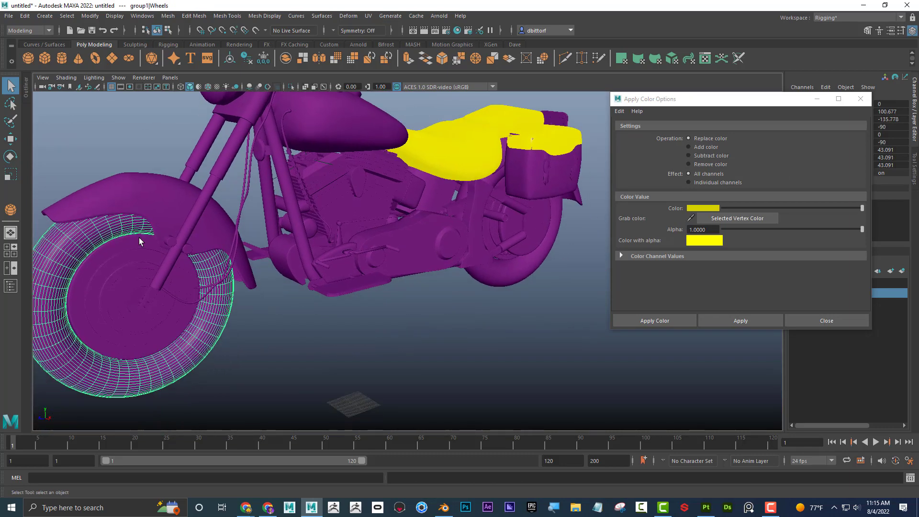
shift+click(491, 280)
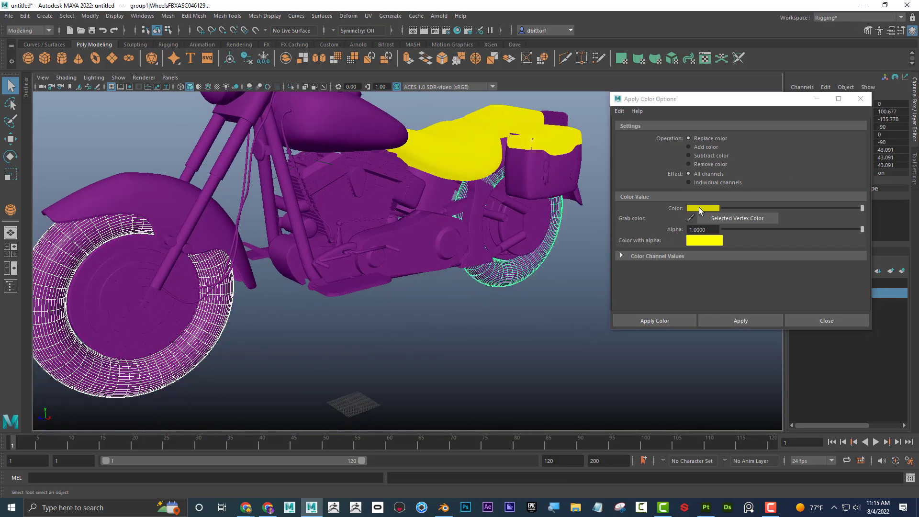
click(699, 209)
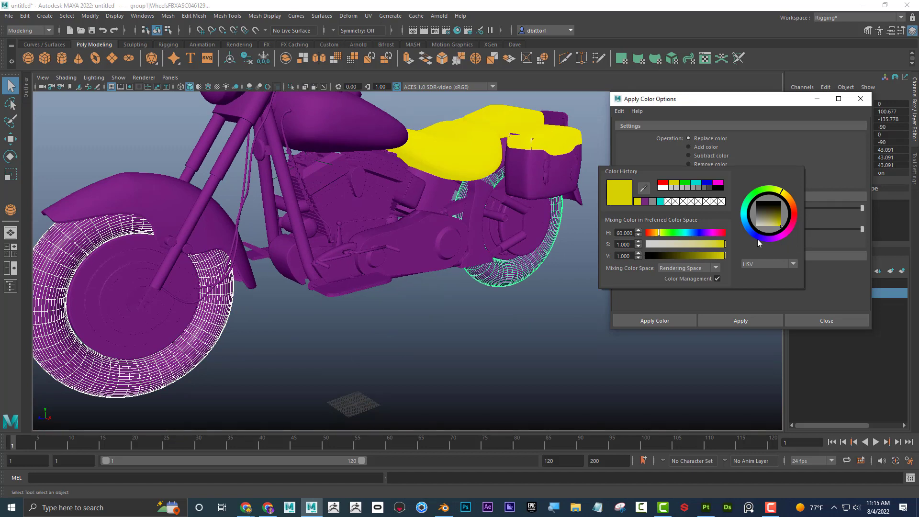
click(744, 219)
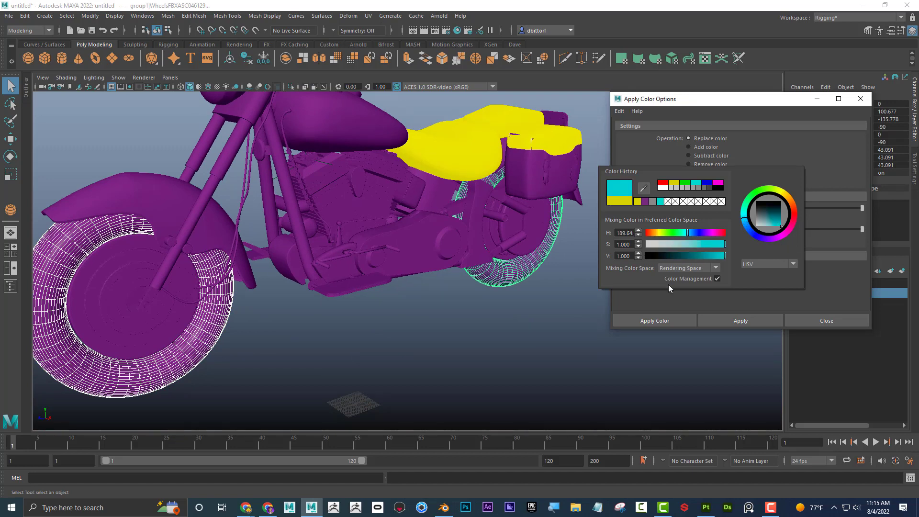
click(721, 319)
click(420, 337)
Isolate the handlebar mesh in the viewport and frame it with its grips in close view.
alt+right_drag(356, 296, 376, 311)
click(434, 147)
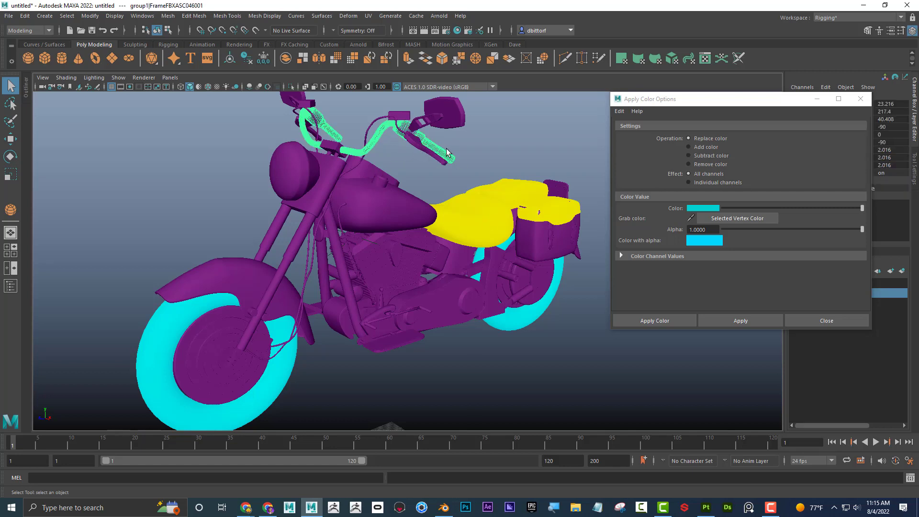
click(291, 86)
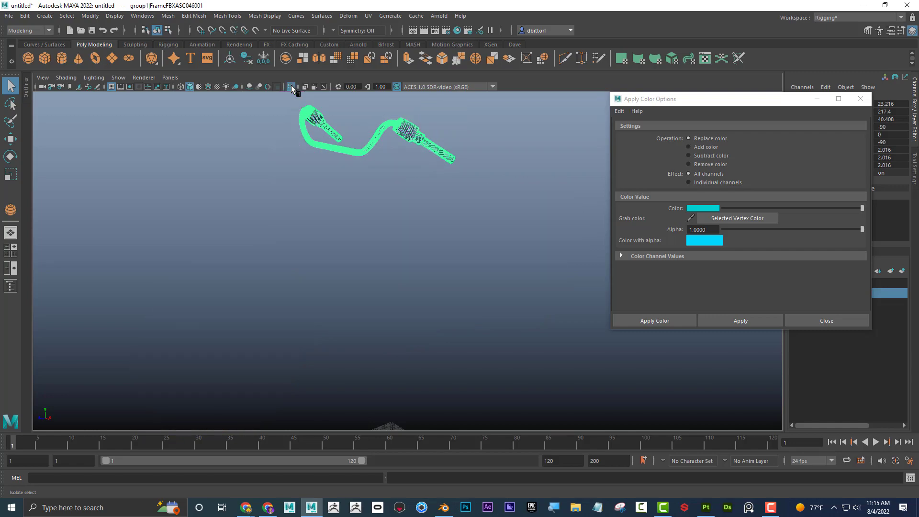
key(f)
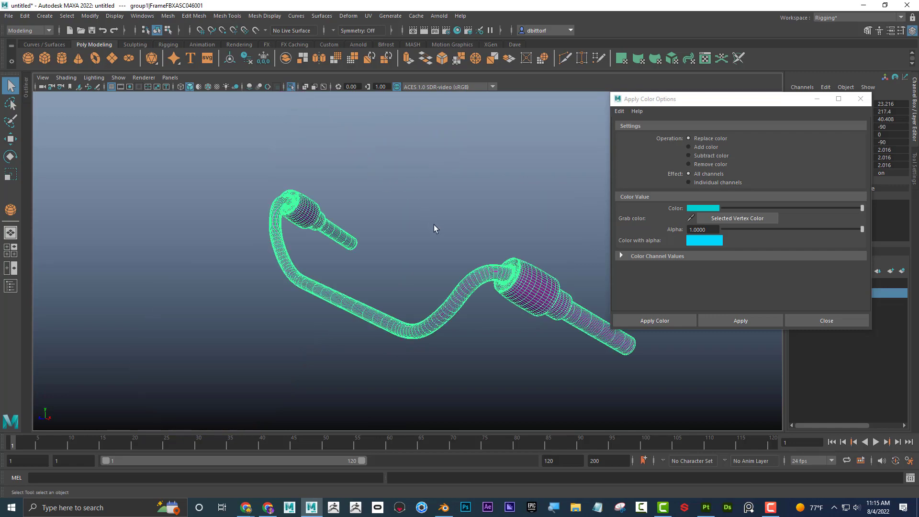
alt+drag(433, 225, 383, 225)
alt+drag(387, 291, 414, 308)
Switch the handlebar to face selection and set symmetry to Object X.
right_drag(413, 305, 412, 273)
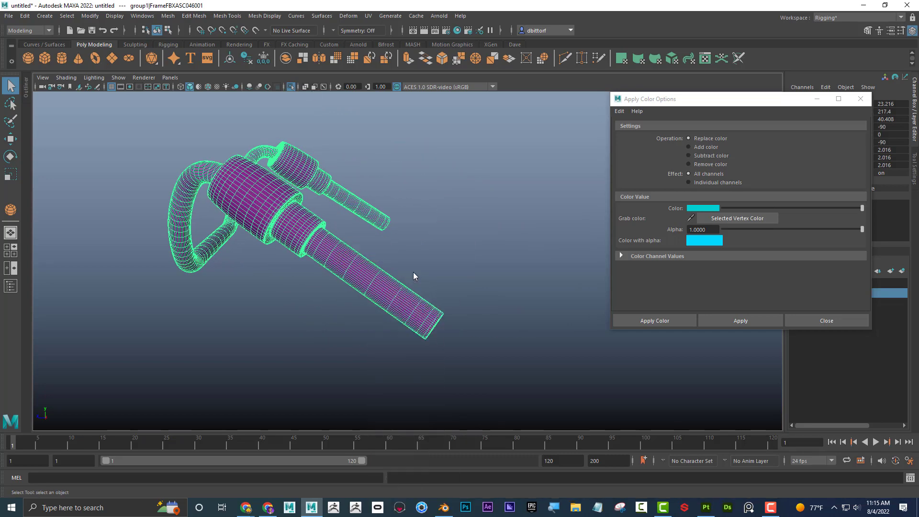
click(334, 29)
click(349, 41)
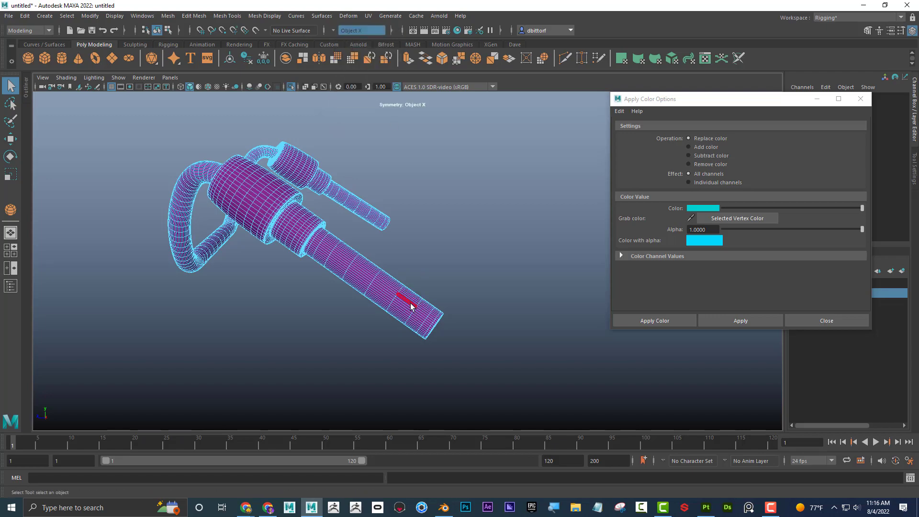
Select a face loop around the near handlebar grip and grow the selection over the grip's full length.
click(390, 306)
scroll(399, 295, up, 2)
scroll(399, 296, up, 2)
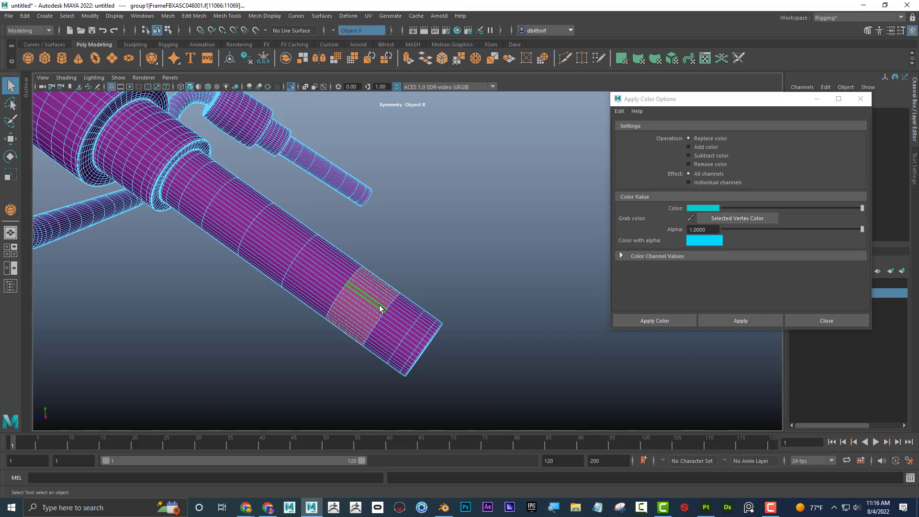
double_click(381, 304)
key(shift+period)
key(shift+period)
key(shift+period)
key(shift+period)
key(shift+period)
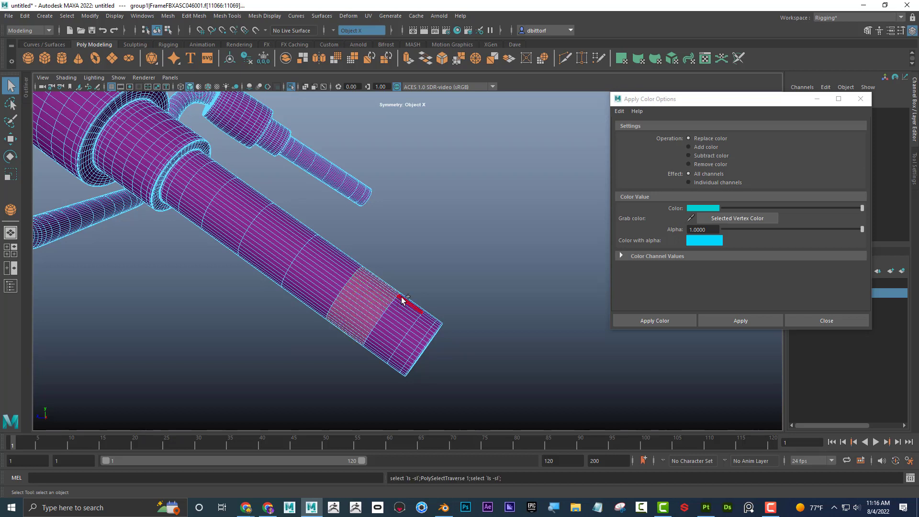
key(shift+period)
key(shift+period)
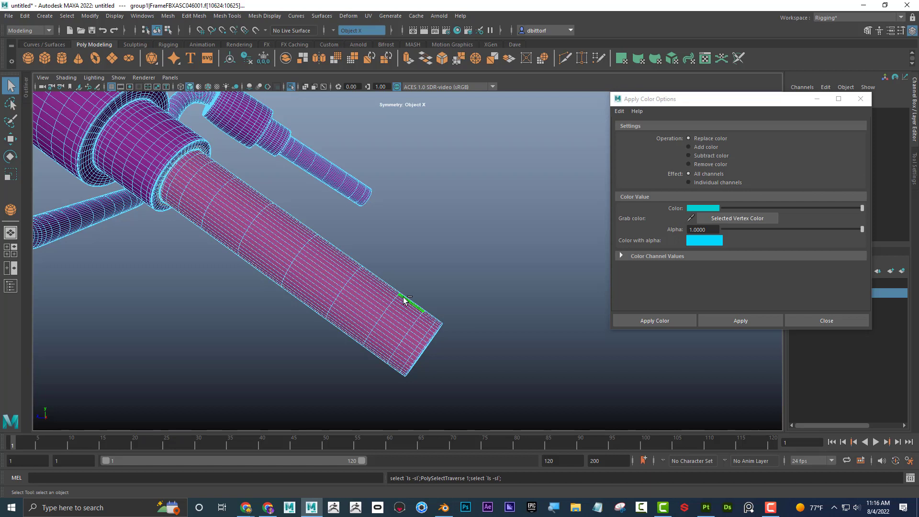
Grow the face selection past the grip's inner edge to cover the adjoining stepped collar.
key(shift+period)
key(shift+period)
key(shift+period)
key(shift+period)
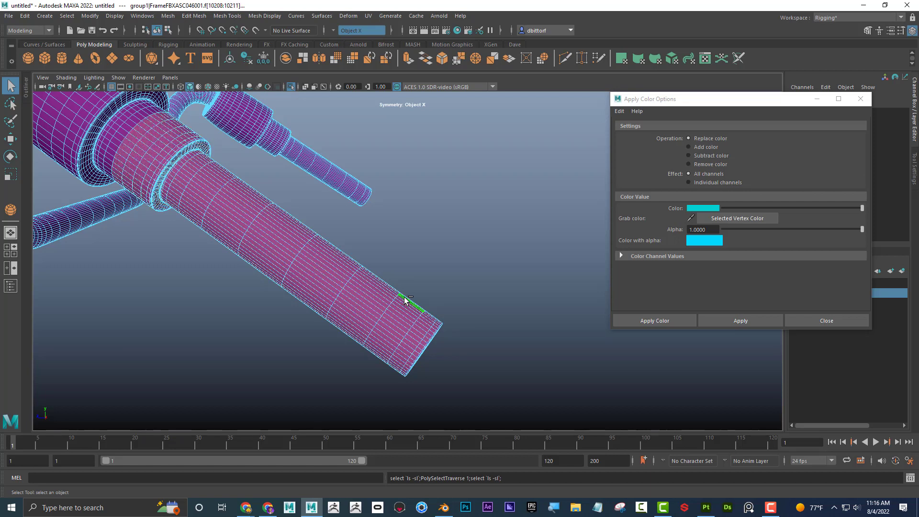
key(shift+period)
key(shift+period)
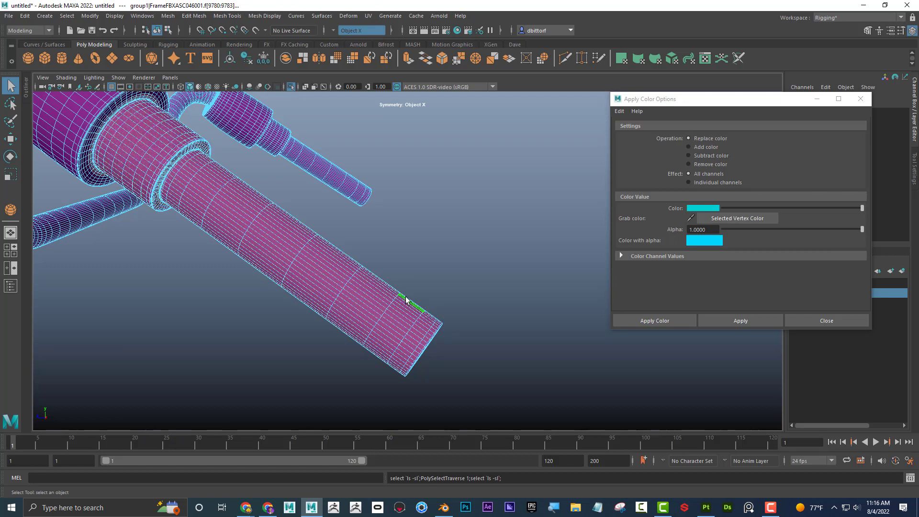
Grow the face selection over the outer surface of the large cylindrical housing beside the collar.
alt+right_drag(418, 304, 308, 264)
alt+drag(307, 265, 348, 277)
alt+right_drag(349, 277, 390, 230)
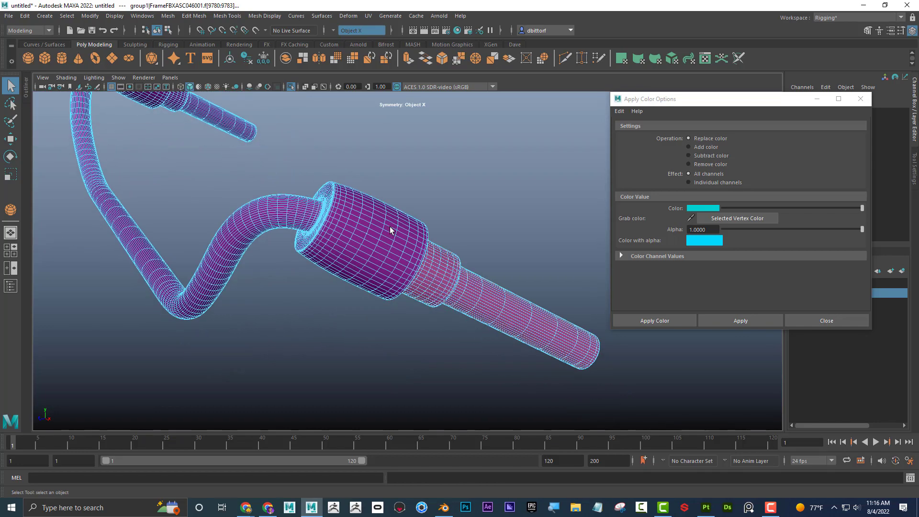
key(shift+period)
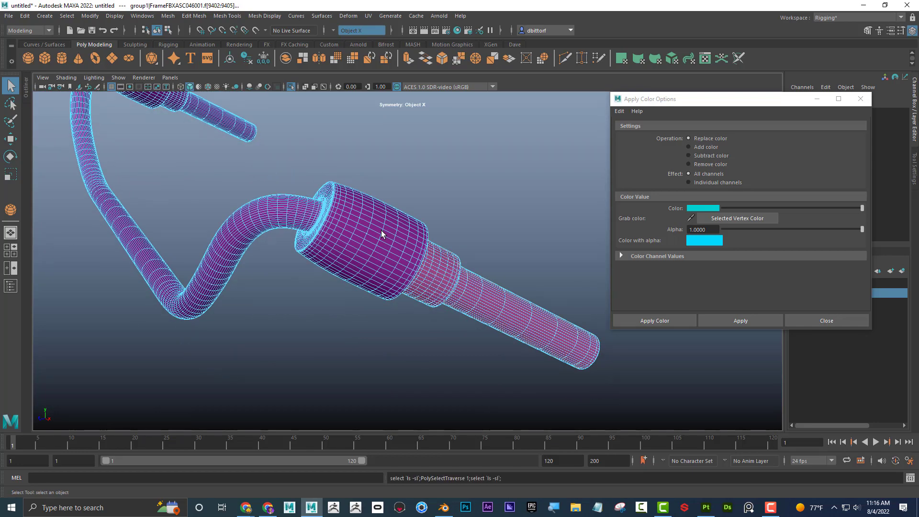
key(shift+period)
key(shift+period)
key(shift+period)
key(shift+period)
key(shift+period)
key(shift+period)
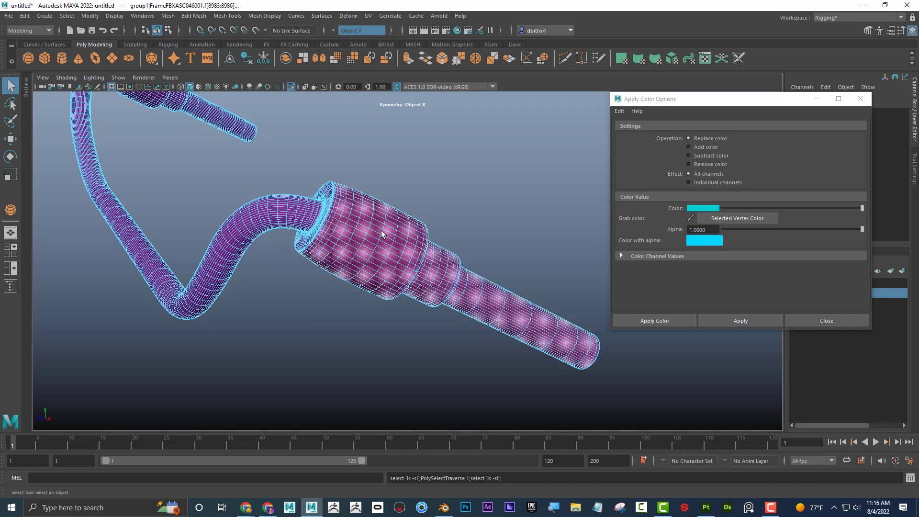
key(shift+period)
Extend the face selection across the housing's inner end cap, up to the bent handlebar tube.
alt+drag(386, 256, 426, 257)
alt+middle_drag(426, 257, 304, 260)
alt+right_drag(304, 261, 550, 275)
alt+middle_drag(550, 275, 429, 250)
alt+right_drag(429, 250, 462, 258)
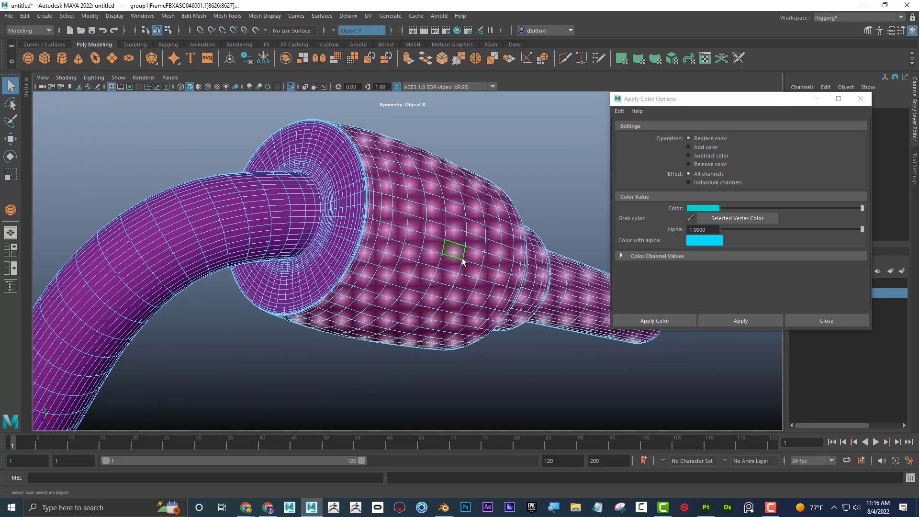
key(shift+period)
key(shift+period)
key(shift+period)
key(shift+period)
key(shift+period)
key(shift+period)
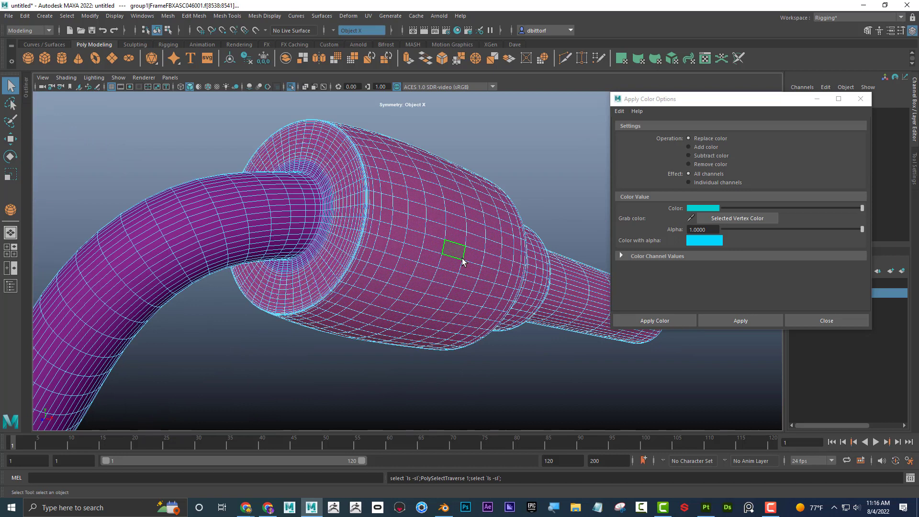
key(shift+period)
key(shift+period)
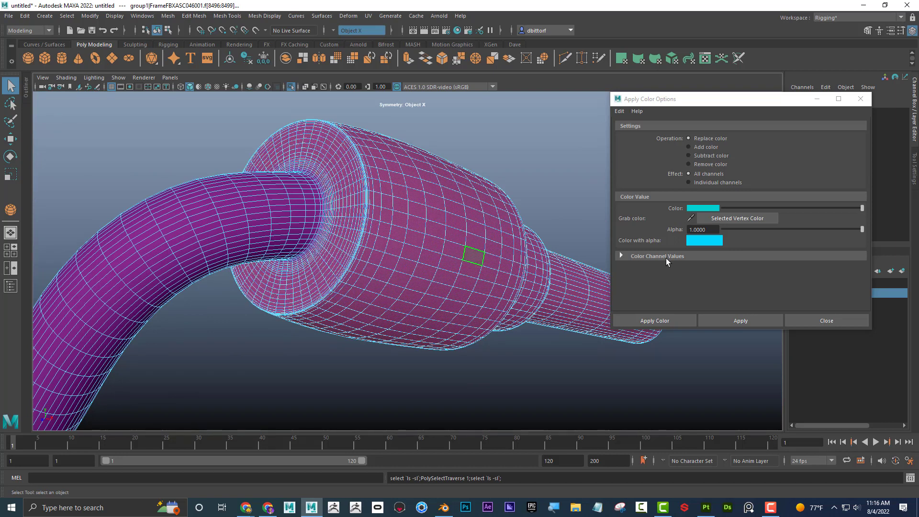
Apply a green vertex color with a hue of about 121 to the selected grip and housing faces, and clear the selection.
click(715, 209)
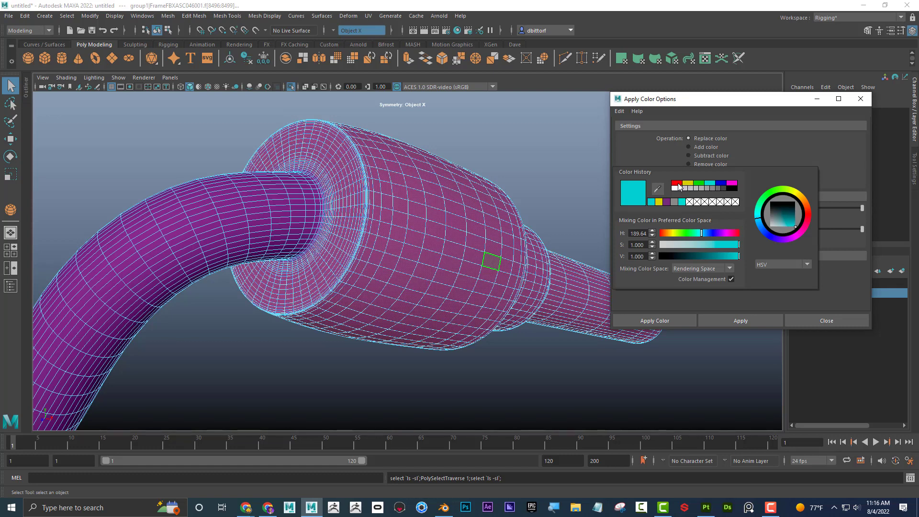
click(768, 199)
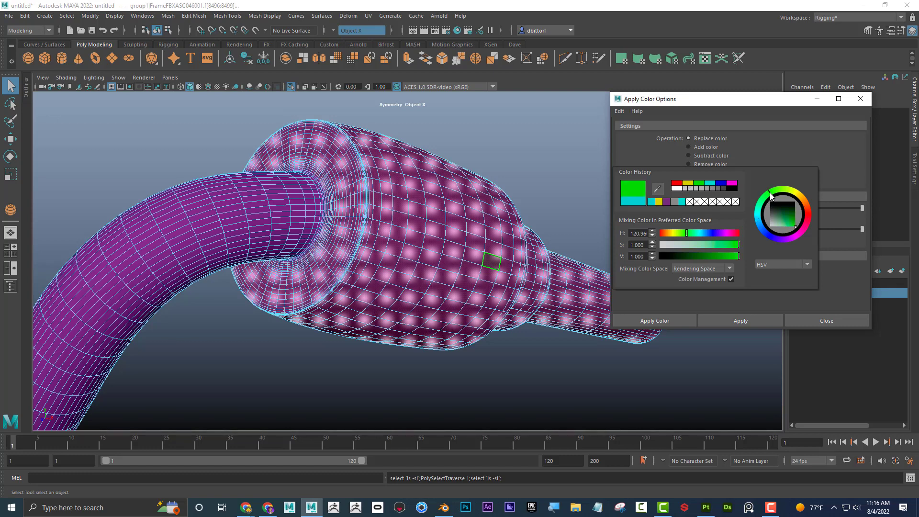
click(735, 318)
alt+right_drag(500, 327, 113, 314)
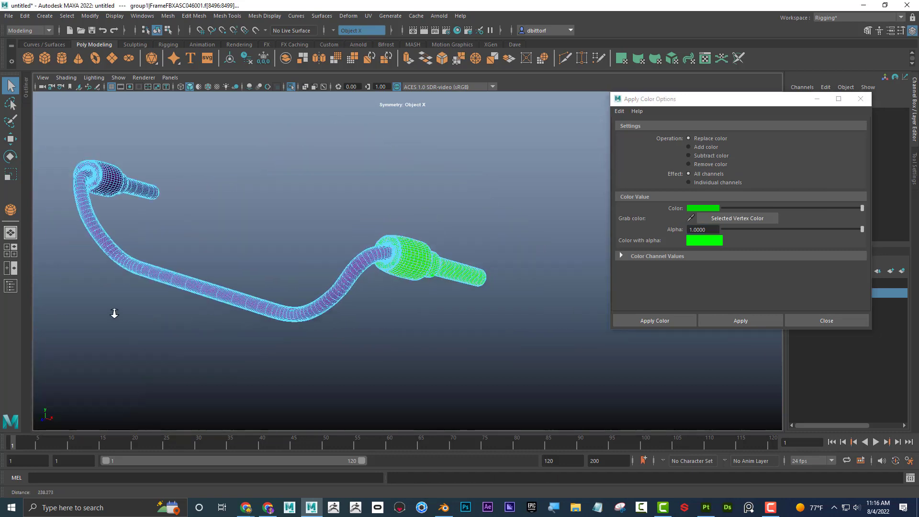
alt+drag(388, 299, 324, 244)
click(363, 214)
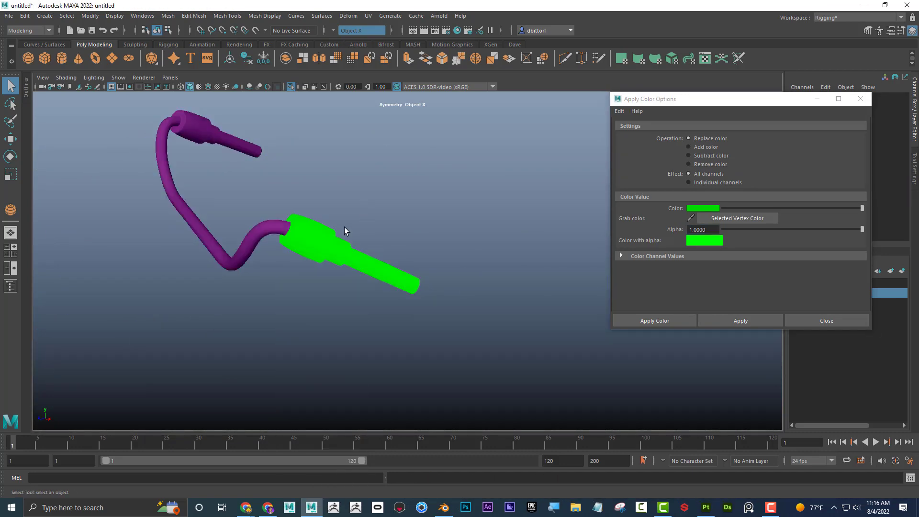
Turn off the handlebar's isolation and examine the colored parts on the whole motorcycle.
alt+middle_drag(343, 227, 407, 261)
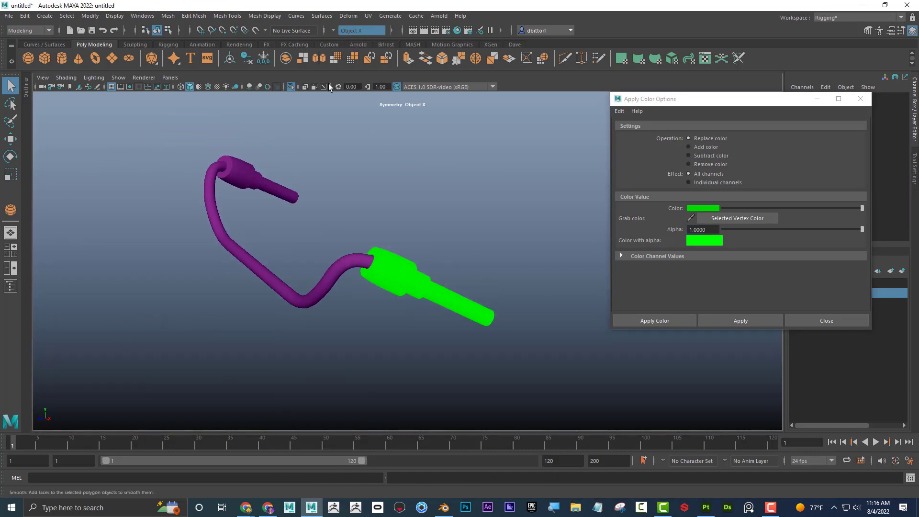
click(290, 86)
alt+drag(451, 225, 277, 181)
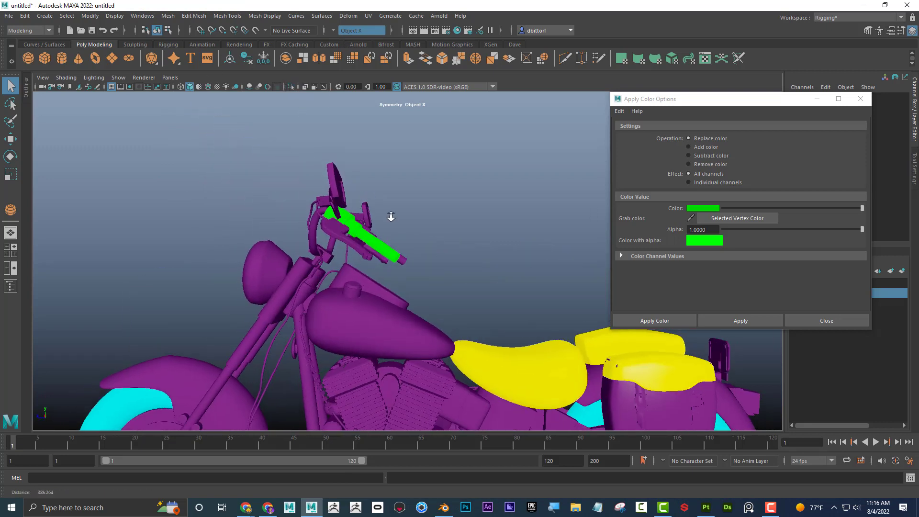
alt+right_drag(389, 216, 280, 164)
alt+drag(281, 164, 330, 171)
alt+middle_drag(330, 171, 324, 161)
alt+right_drag(324, 161, 288, 150)
alt+drag(288, 150, 300, 158)
alt+drag(421, 269, 430, 267)
alt+right_drag(430, 267, 414, 253)
alt+middle_drag(415, 253, 418, 241)
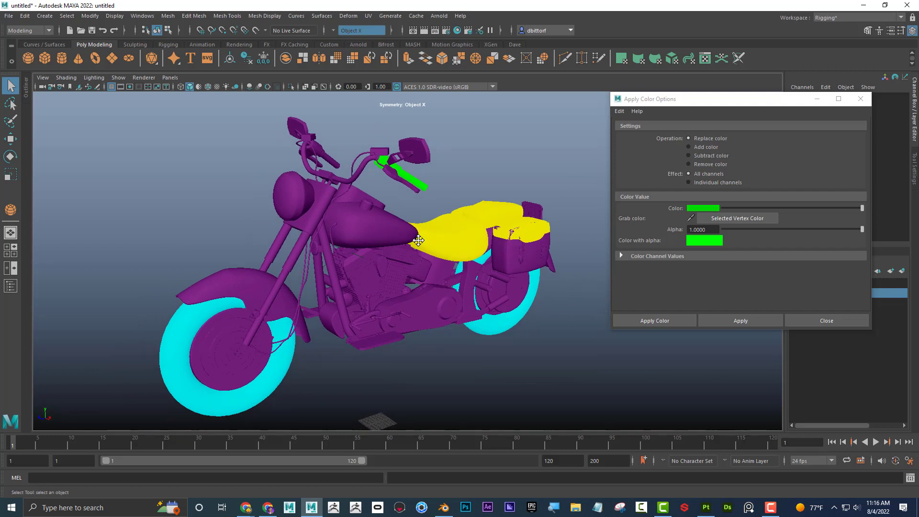
Close the color options, hide the Start layer and show the Example layer.
click(860, 99)
click(794, 293)
click(795, 283)
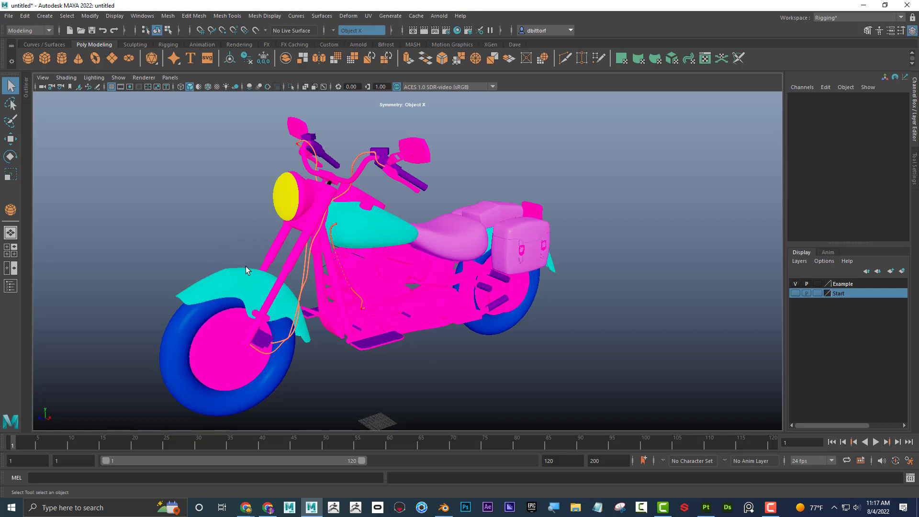
Examine the example motorcycle's material color breakdown from the rear and the front, including mirrors, tank, seat and tires.
alt+drag(447, 235, 350, 243)
alt+right_drag(349, 243, 473, 248)
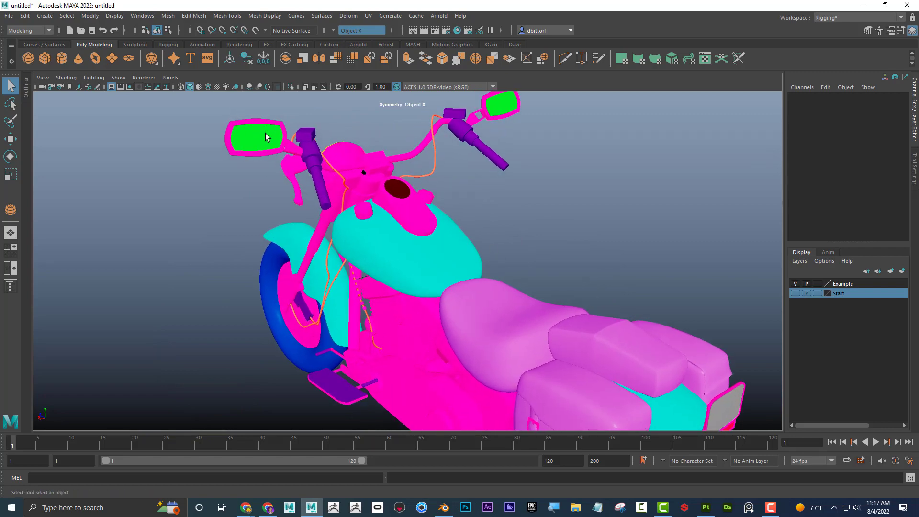
alt+drag(251, 226, 358, 211)
alt+right_drag(358, 211, 308, 253)
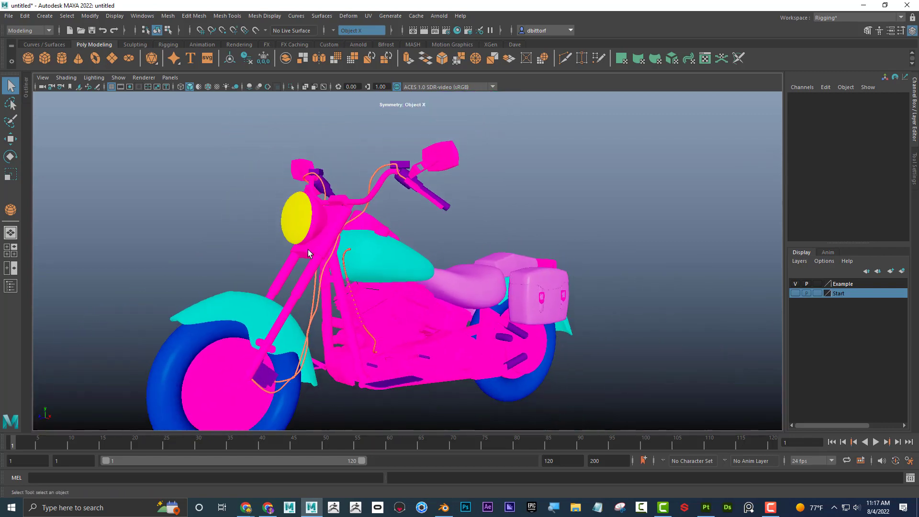
alt+middle_drag(308, 253, 320, 220)
alt+drag(319, 220, 344, 223)
alt+middle_drag(472, 231, 462, 223)
alt+right_drag(463, 223, 438, 177)
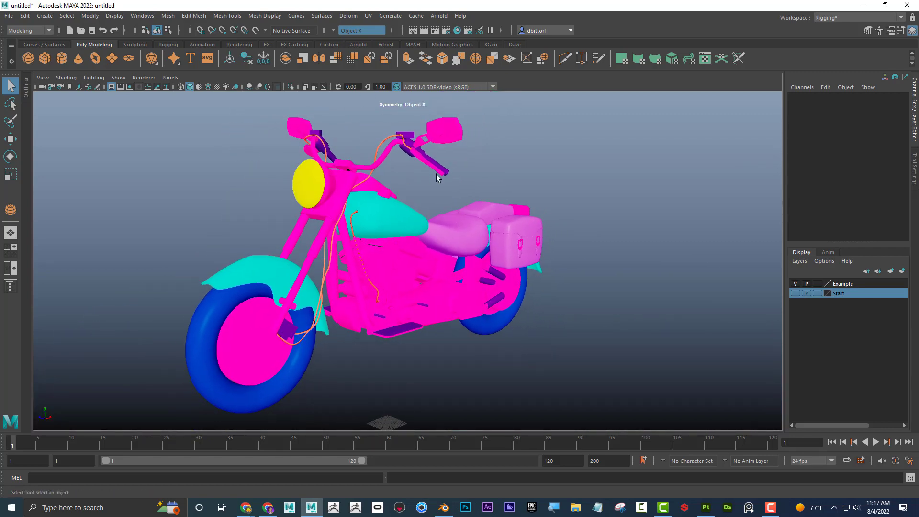
Select the whole example motorcycle, toggle off its vertex color display and deselect it.
drag(139, 127, 649, 405)
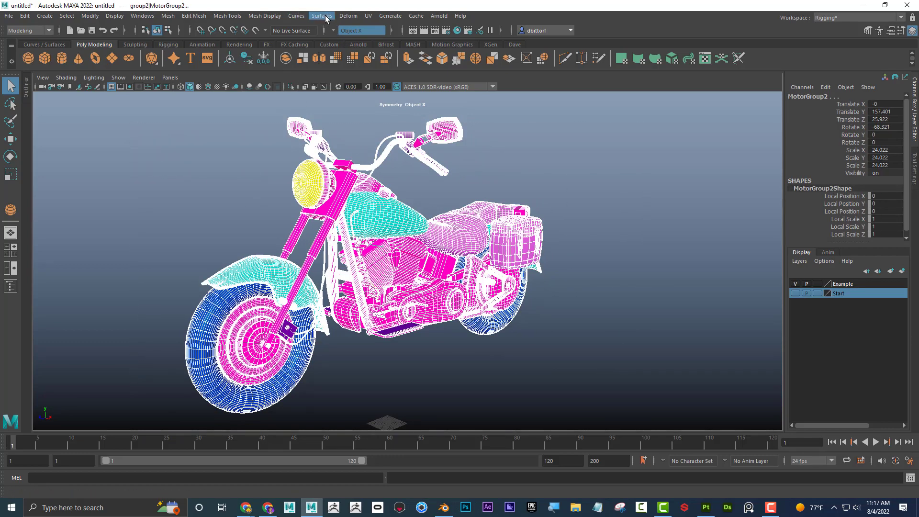
click(270, 18)
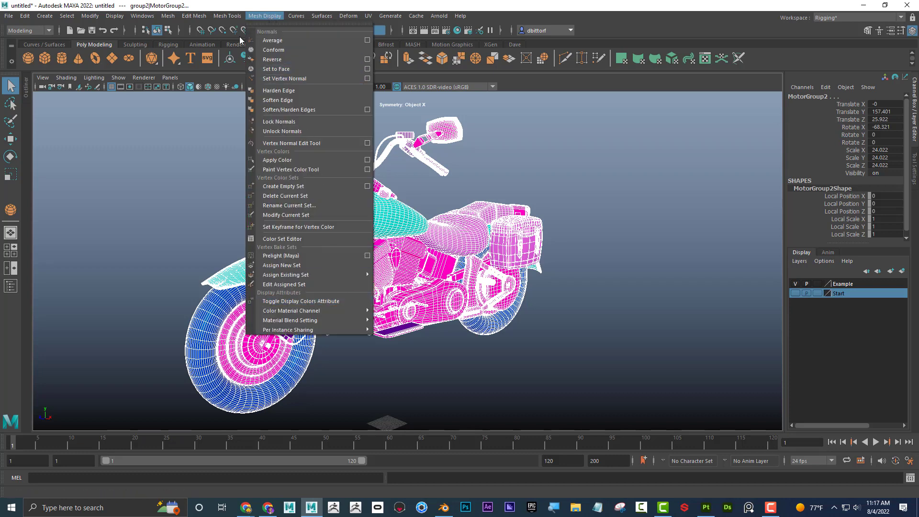
click(325, 304)
click(593, 272)
mouse_move(594, 284)
alt+mouse_down()
mouse_move(583, 294)
mouse_move(601, 287)
mouse_move(583, 283)
alt+mouse_up()
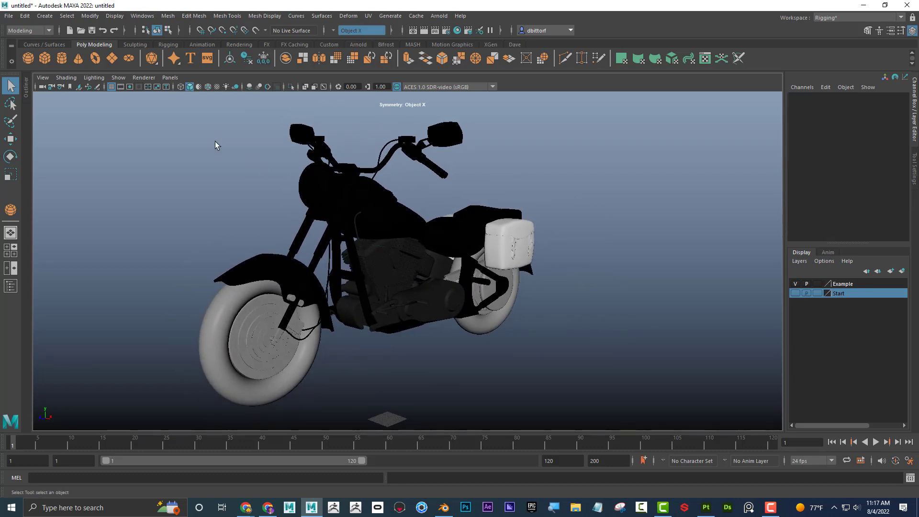
Reselect all the motorcycle's parts and toggle their vertex color display back on.
drag(146, 120, 644, 406)
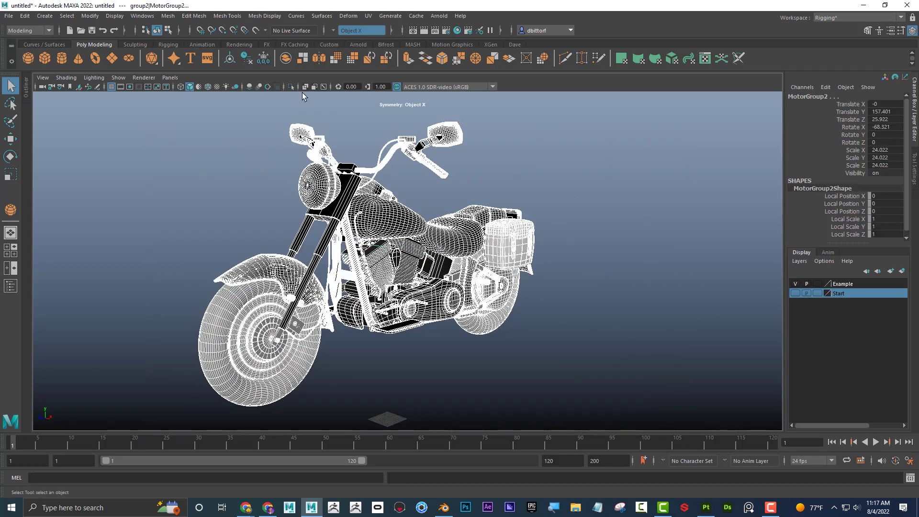
click(264, 17)
click(350, 300)
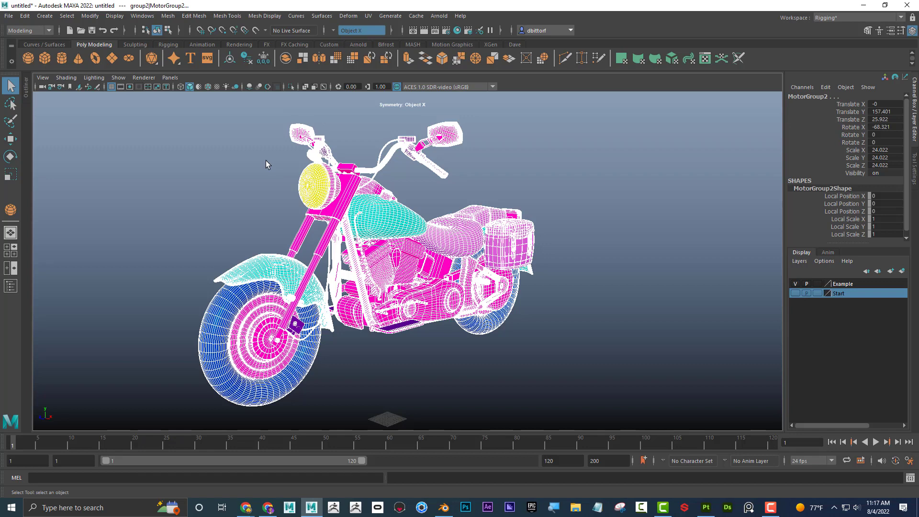
Add the Toggle Display Colors Attribute command to the custom shelf and deselect the motorcycle.
click(515, 44)
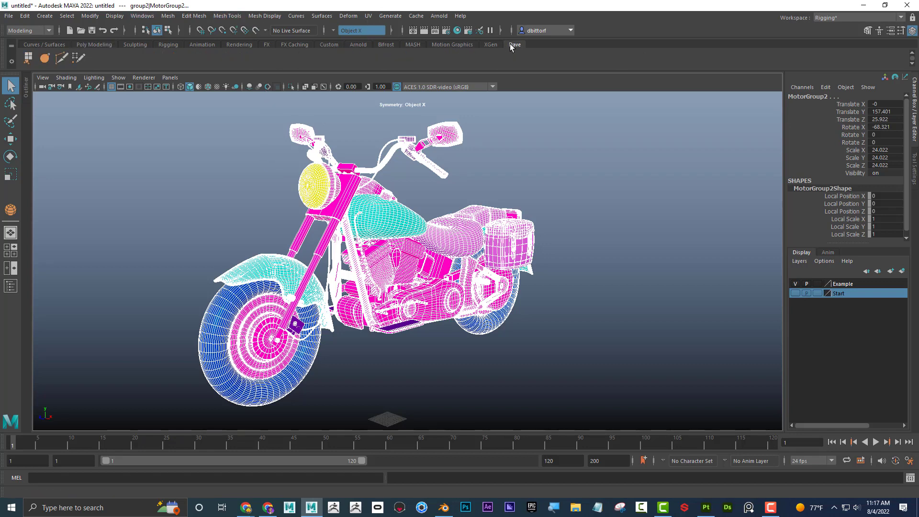
click(12, 63)
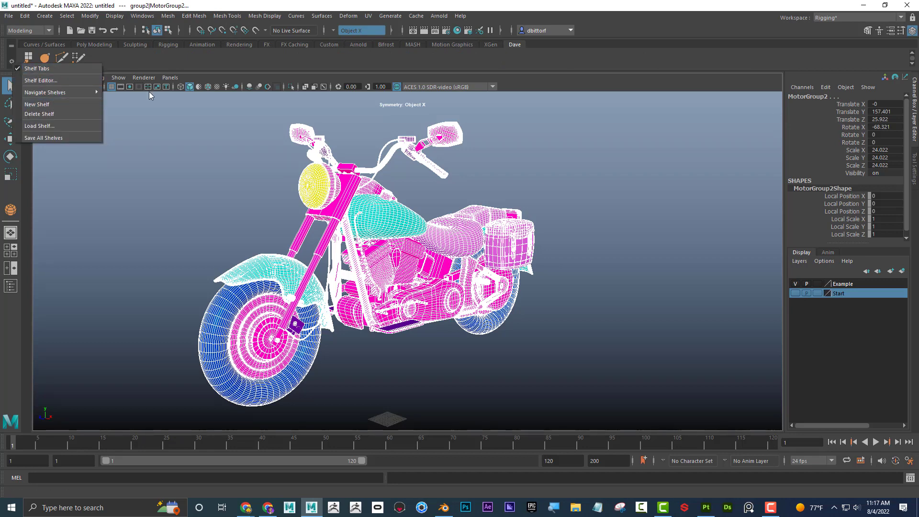
click(229, 59)
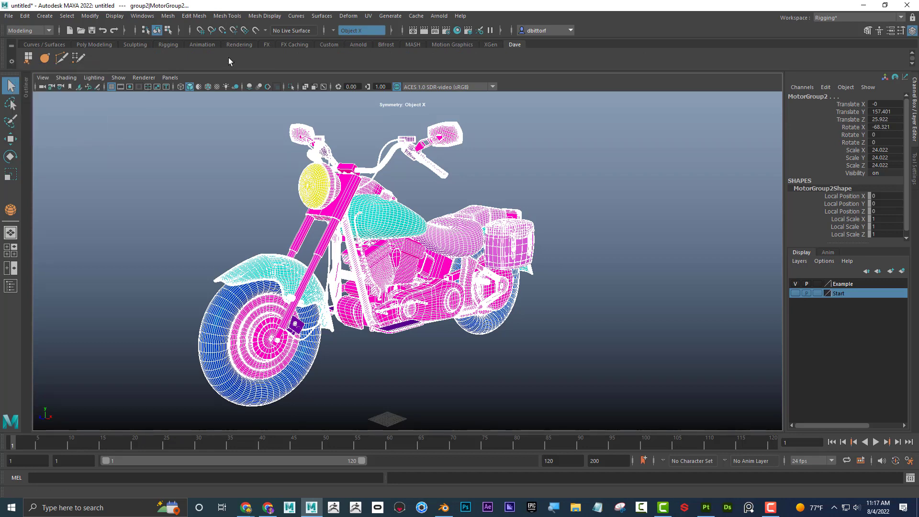
click(257, 16)
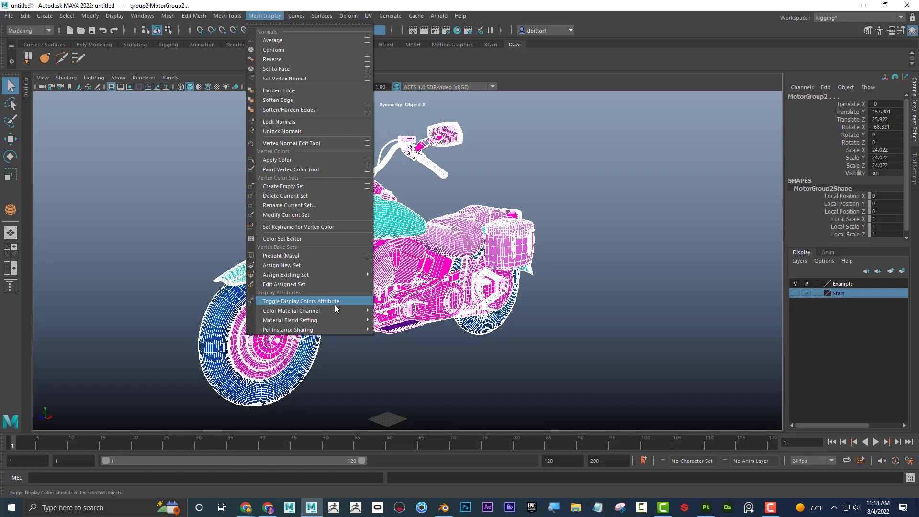
click(174, 159)
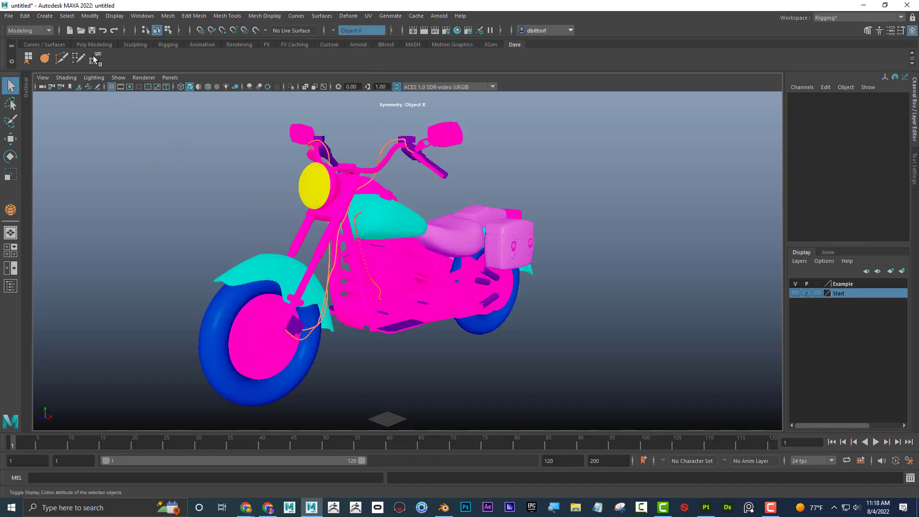
Select the whole motorcycle and test the new shelf command by toggling its vertex color display off and on twice.
drag(151, 123, 613, 414)
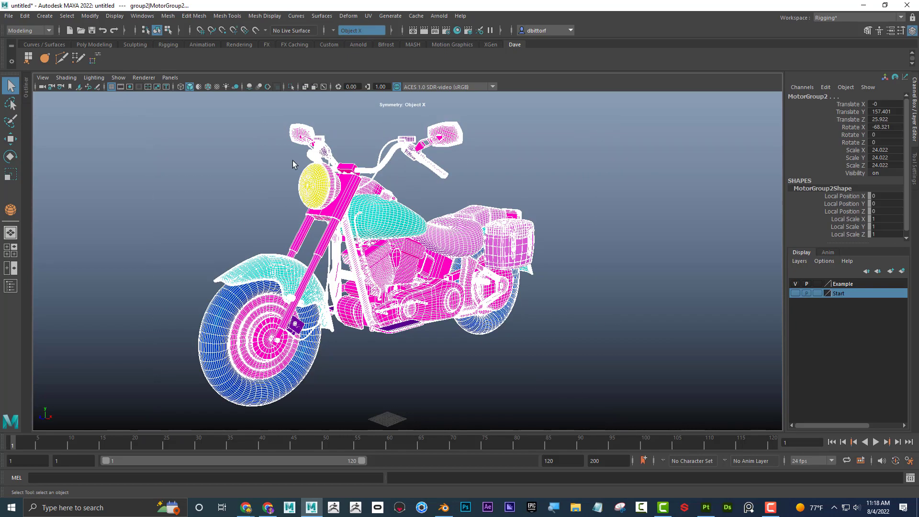
click(96, 59)
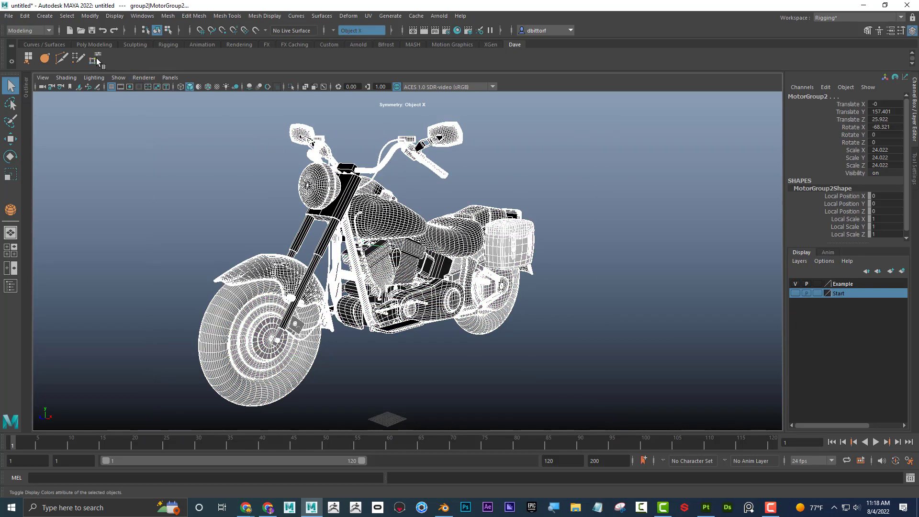
click(96, 59)
click(96, 59)
click(100, 59)
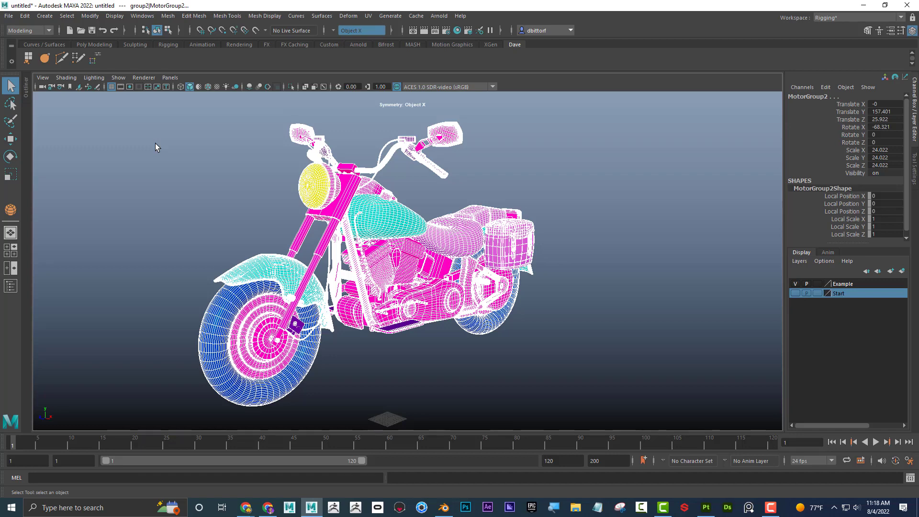
Switch to Blender, maximize its window, hide the Example collection and show the Start collection.
click(444, 507)
click(885, 4)
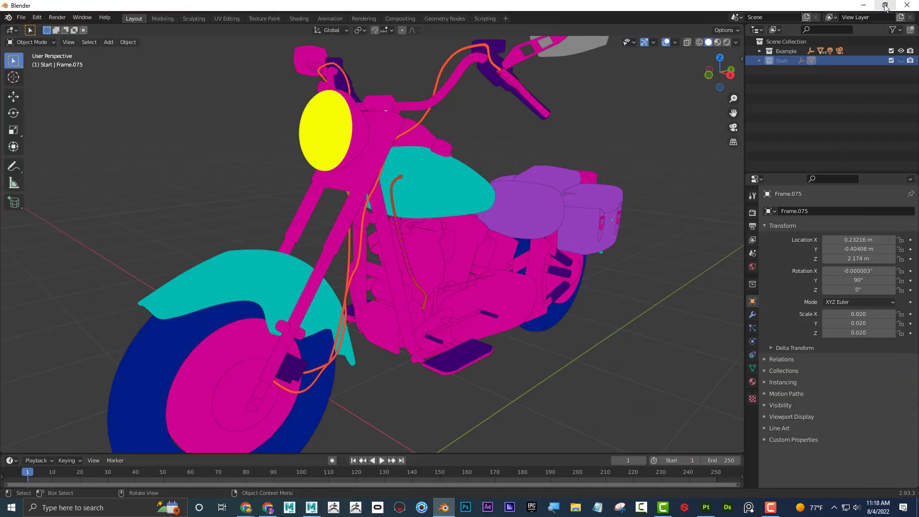
scroll(501, 177, down, 3)
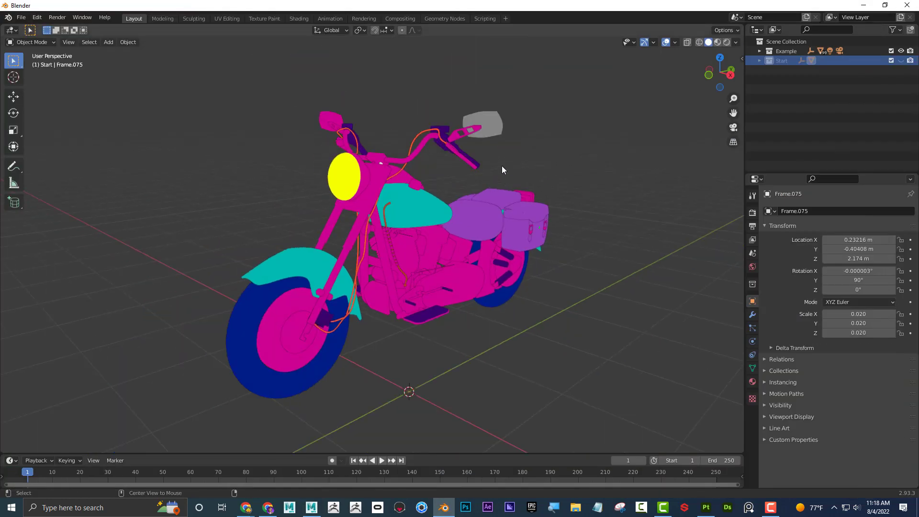
middle_drag(595, 167, 670, 125)
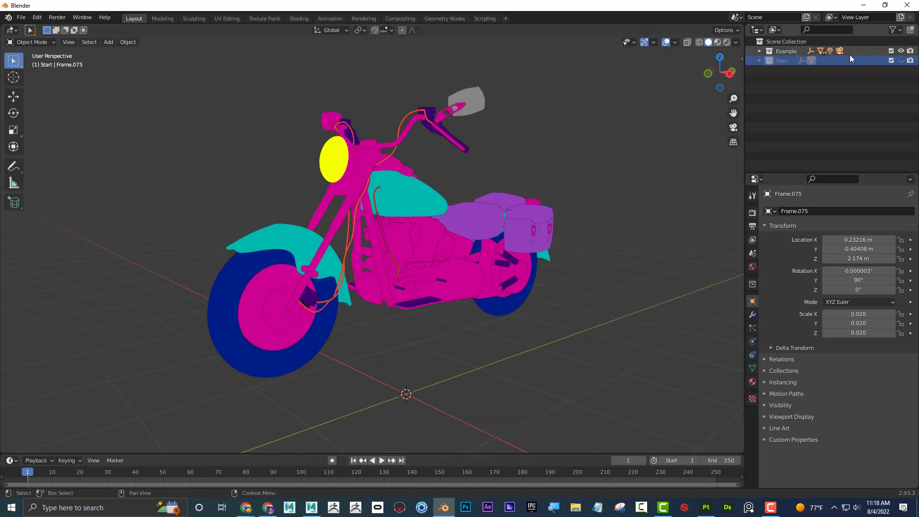
click(900, 50)
click(900, 60)
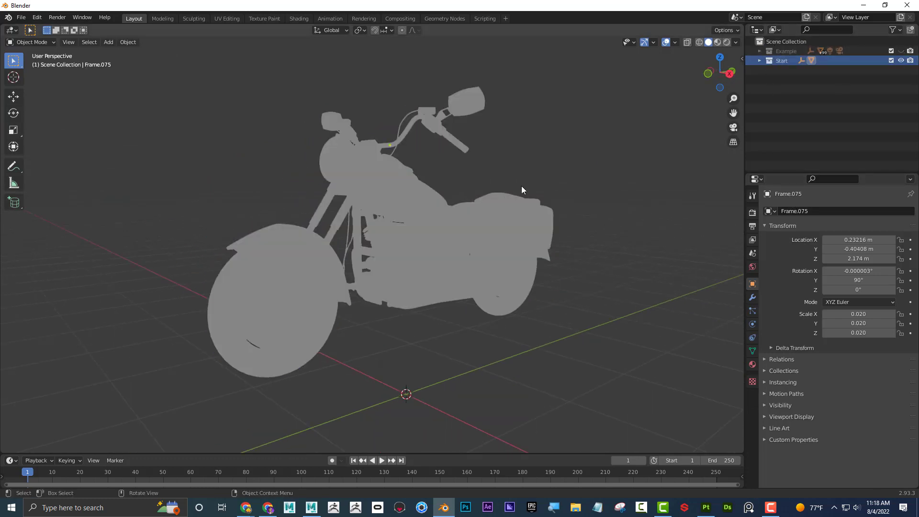
Set the viewport shading color to Material and view the Start motorcycle from another angle.
click(736, 43)
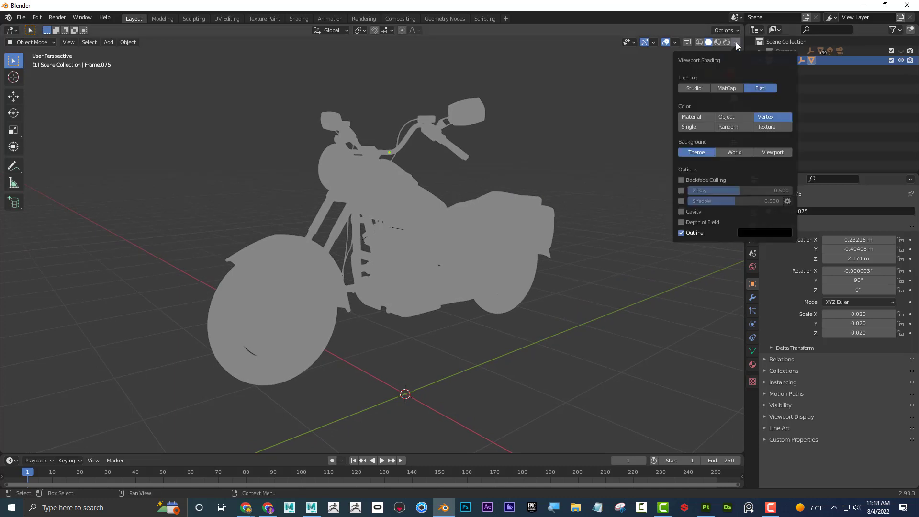
click(692, 116)
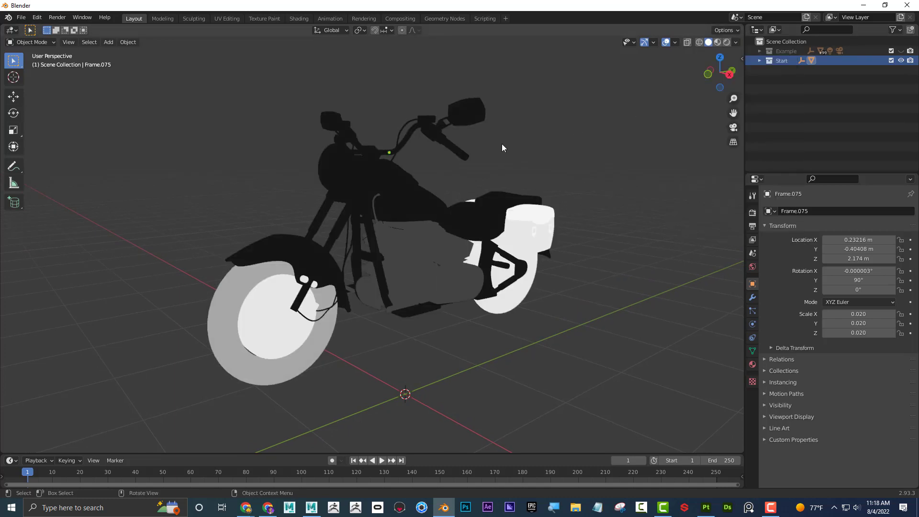
middle_drag(501, 143, 559, 146)
scroll(560, 147, up, 2)
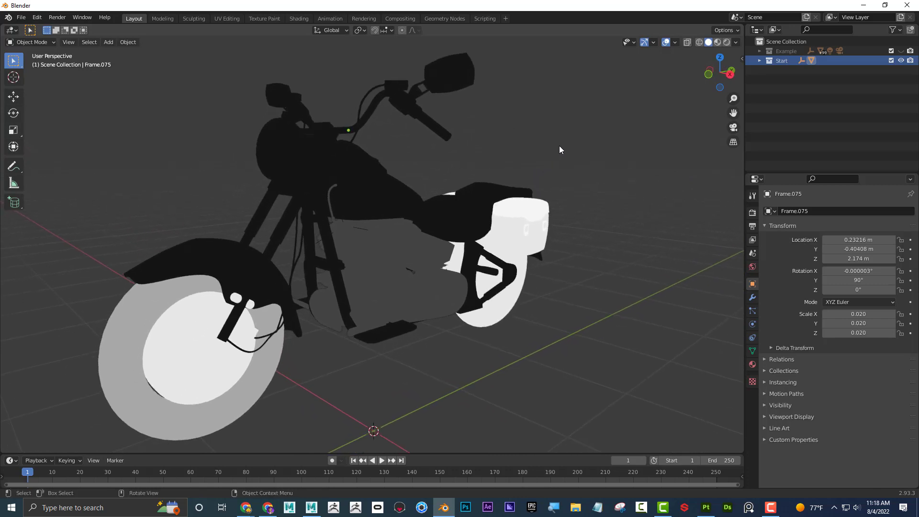
Compare Studio and Flat viewport lighting, then set the lighting to Studio and the shading color to Vertex.
click(737, 42)
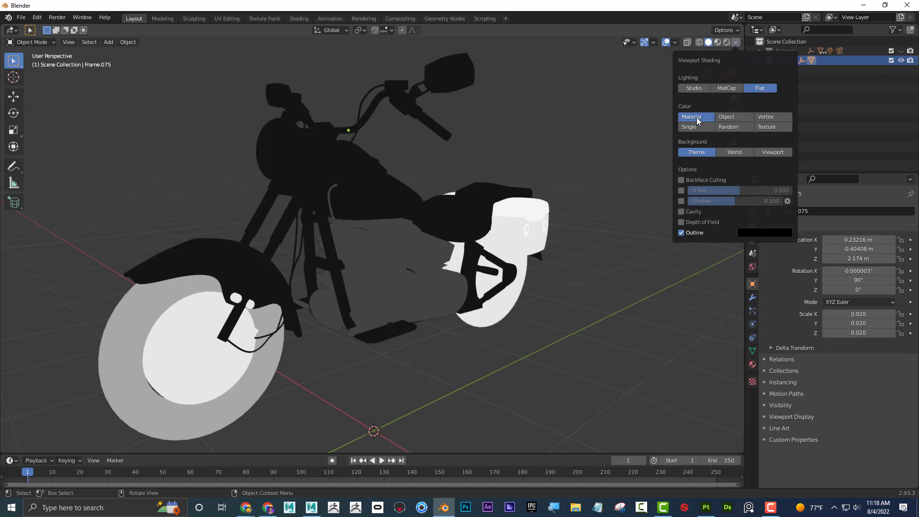
click(697, 89)
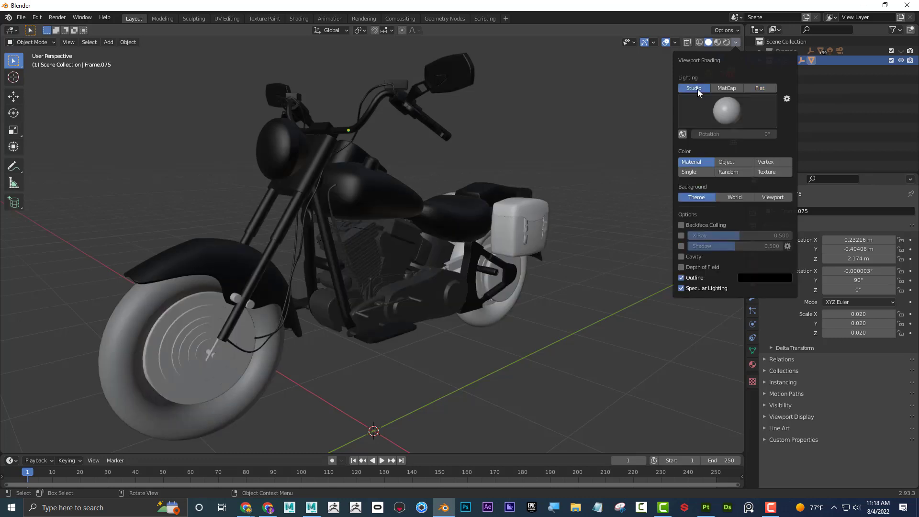
click(761, 88)
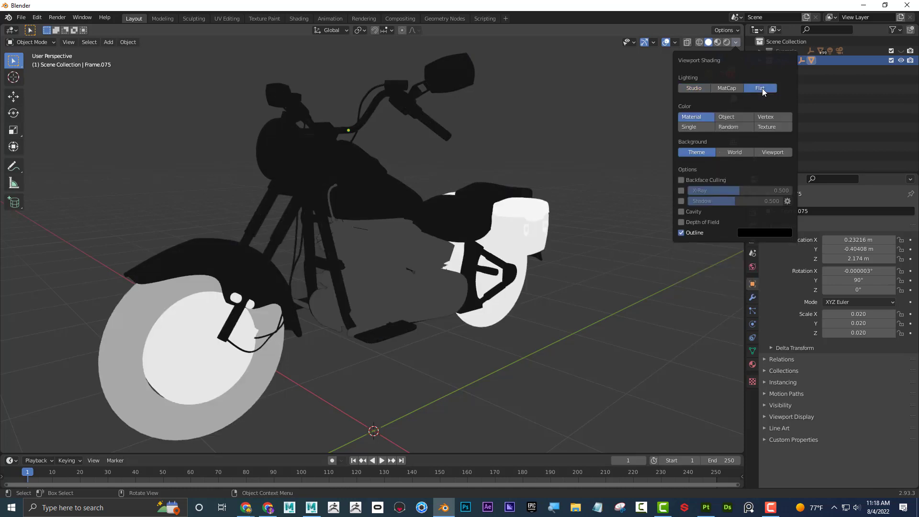
click(693, 89)
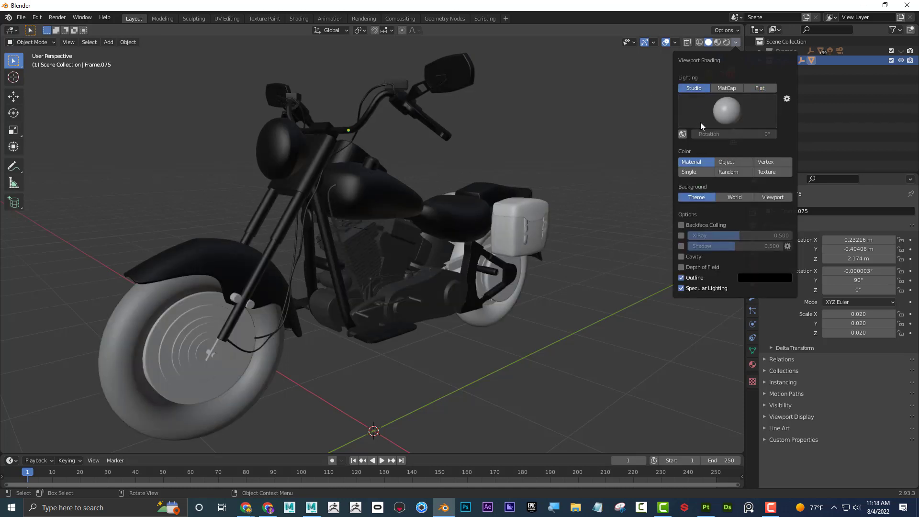
click(771, 163)
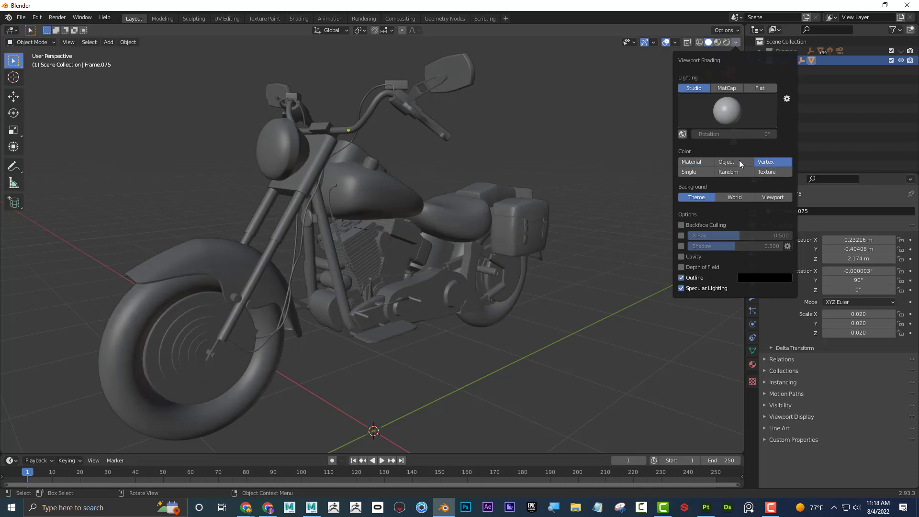
click(736, 42)
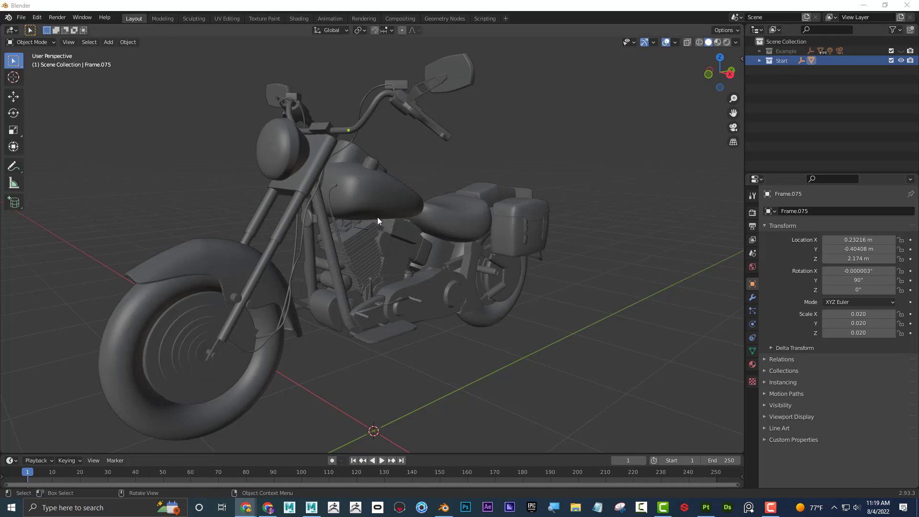
Select the motorcycle, expand the Start collection to examine its object structure, and deselect the motorcycle.
click(373, 196)
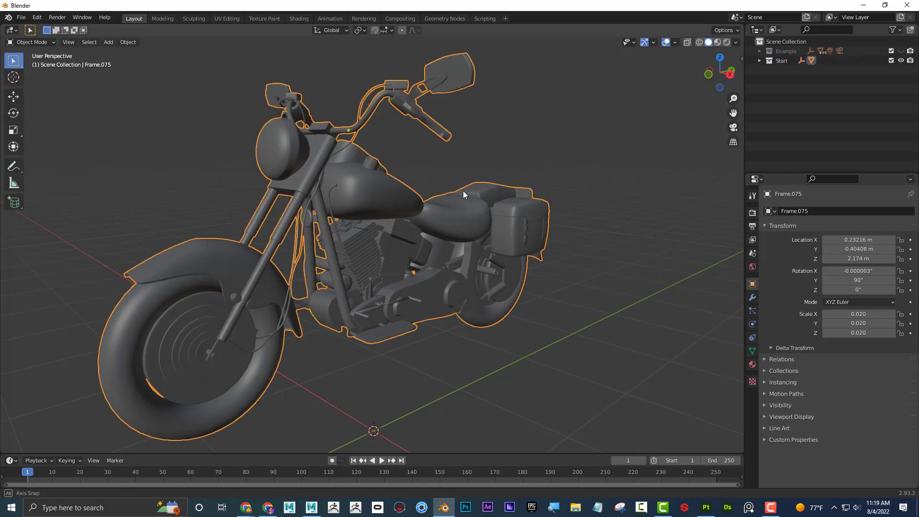
mouse_move(463, 190)
middle_down()
mouse_move(420, 191)
mouse_move(458, 193)
middle_up()
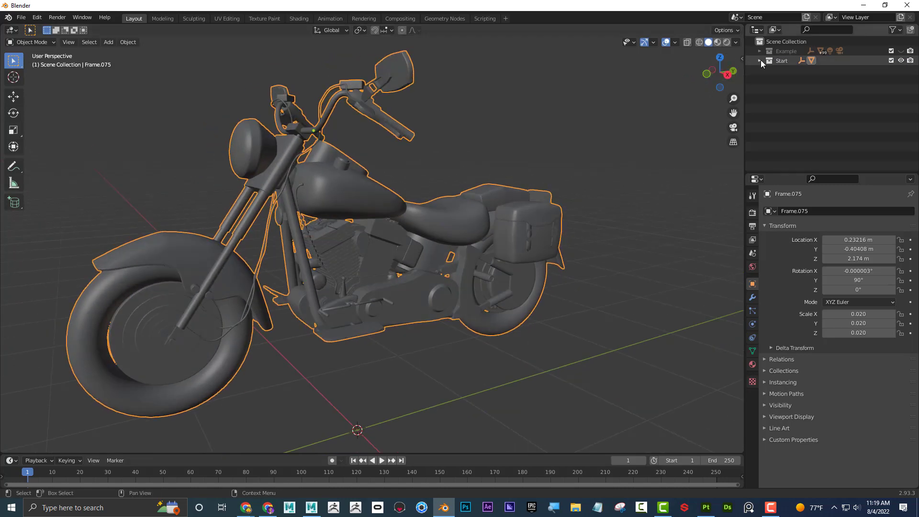
click(760, 60)
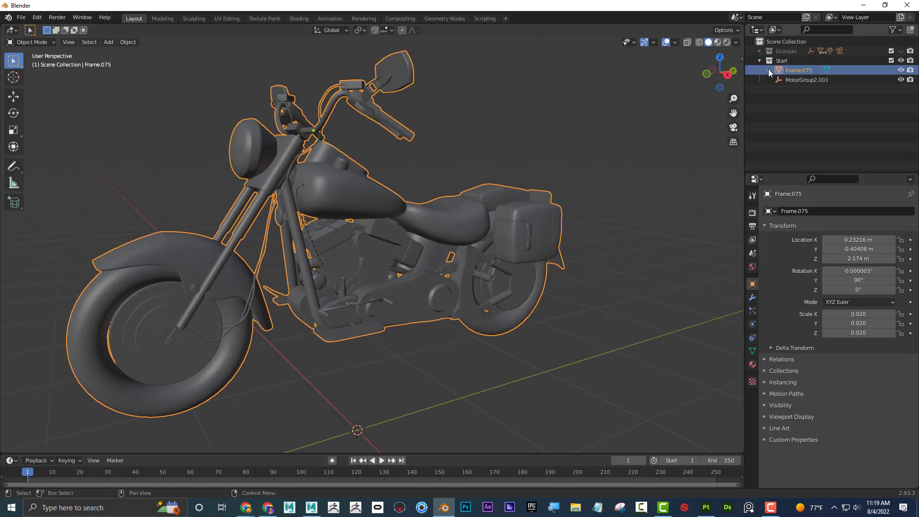
scroll(439, 151, down, 2)
middle_drag(439, 151, 548, 150)
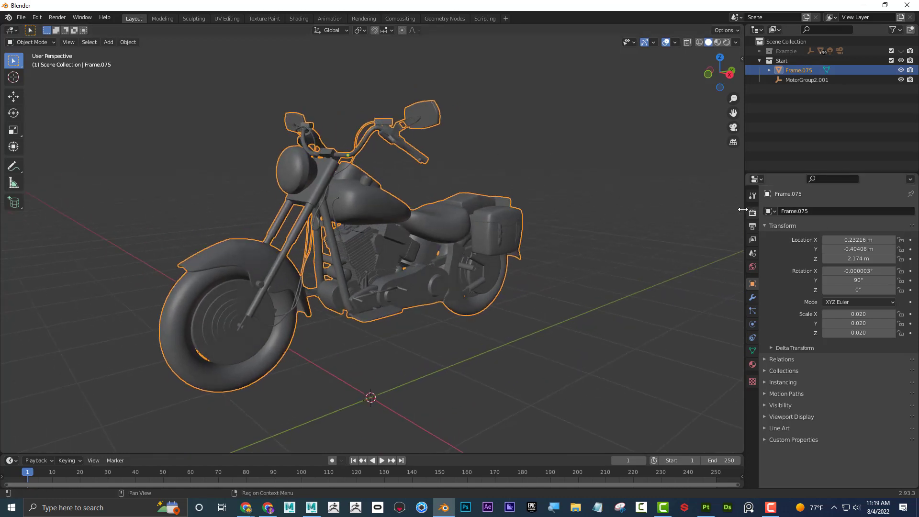
middle_drag(608, 203, 603, 205)
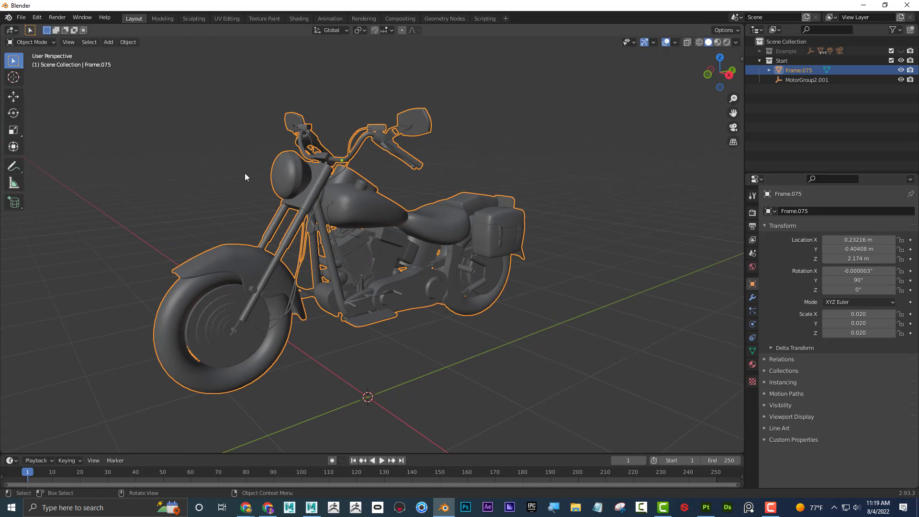
click(204, 178)
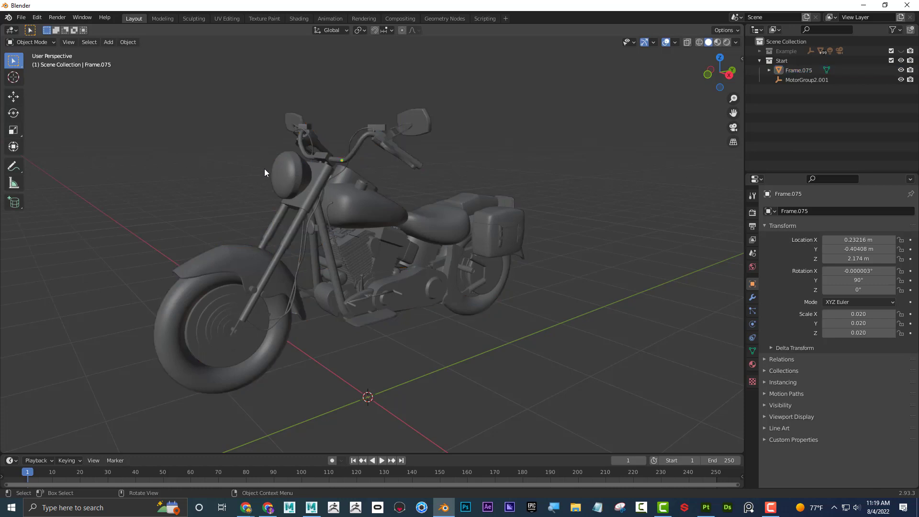
Separate the motorcycle mesh by loose parts in Edit Mode and return to Object Mode.
click(294, 171)
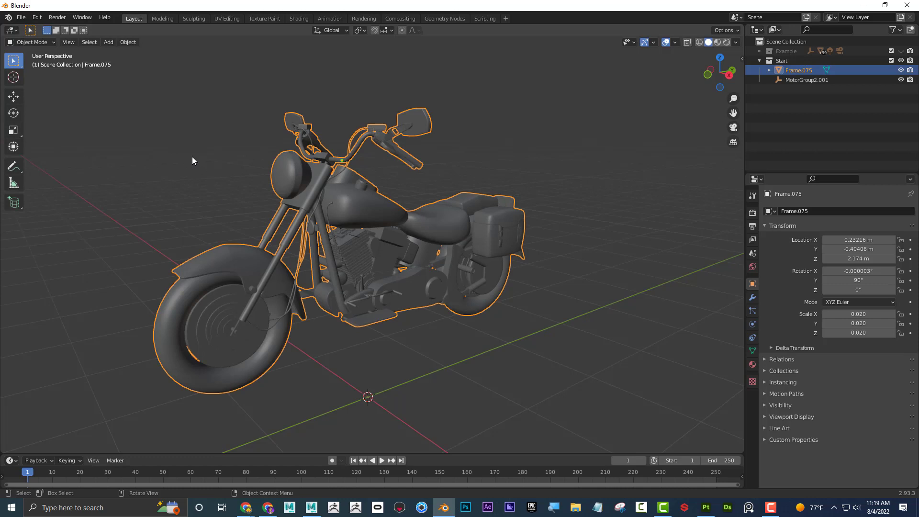
click(37, 43)
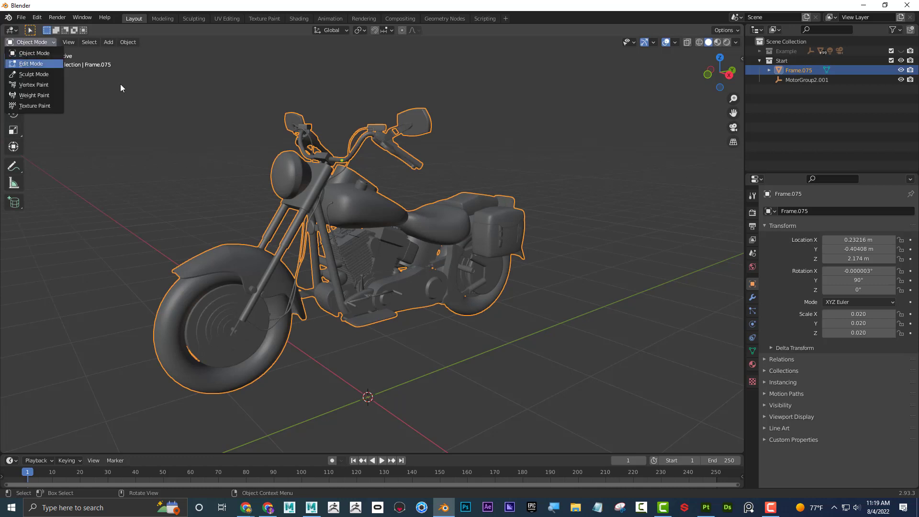
key(Return)
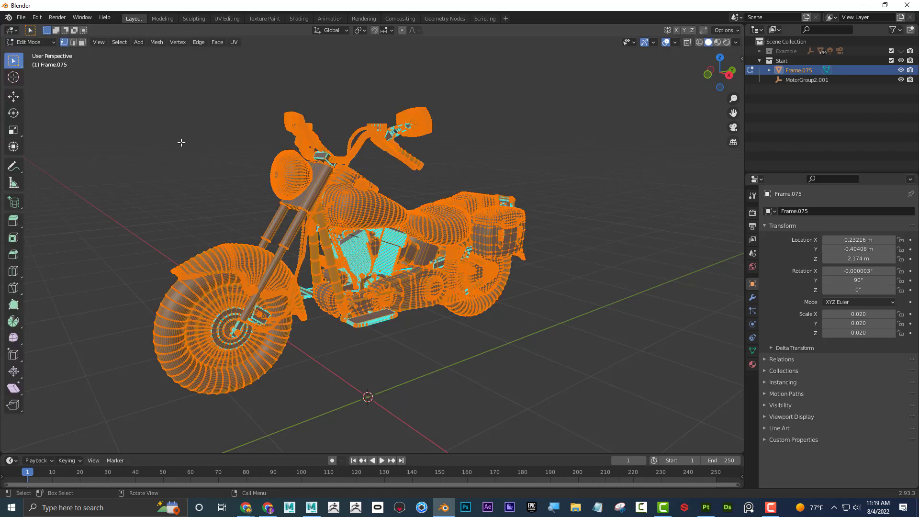
key(p)
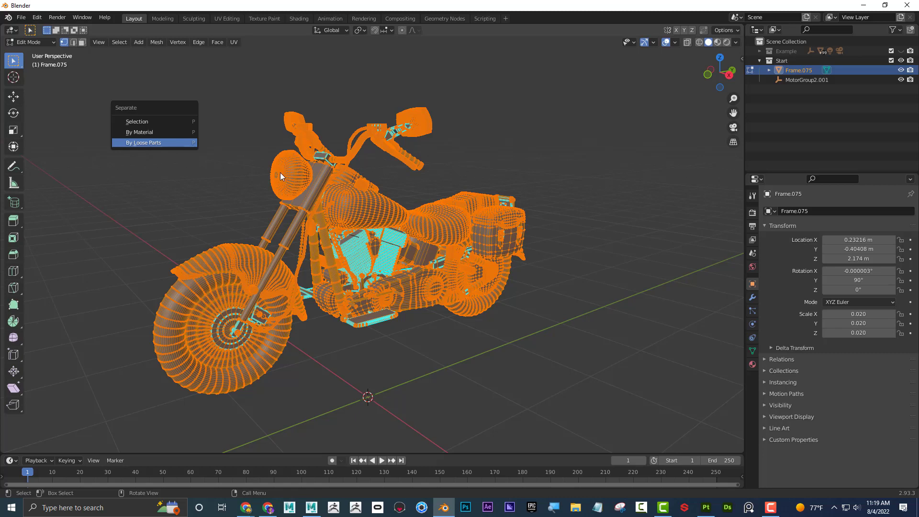
key(Return)
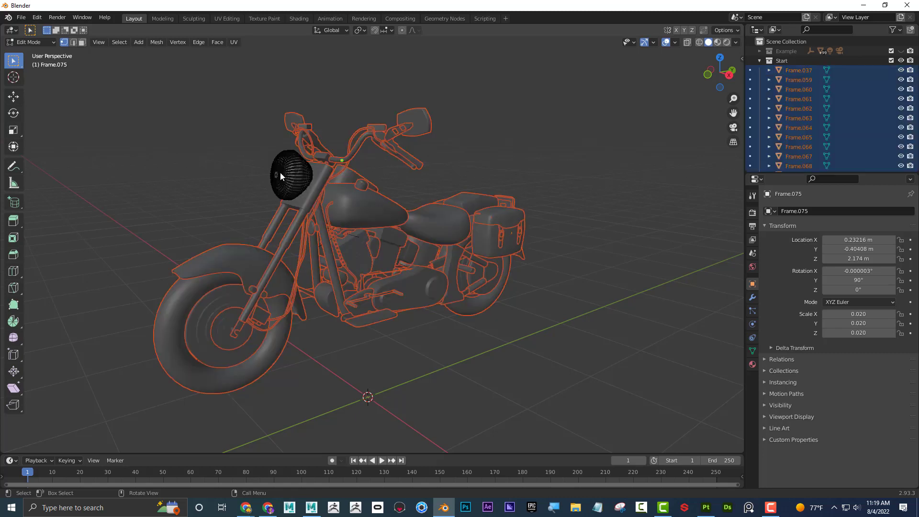
click(48, 44)
click(47, 49)
Check the separation by selecting the seat and several neighbouring parts, including the saddlebag lid, one at a time.
click(444, 221)
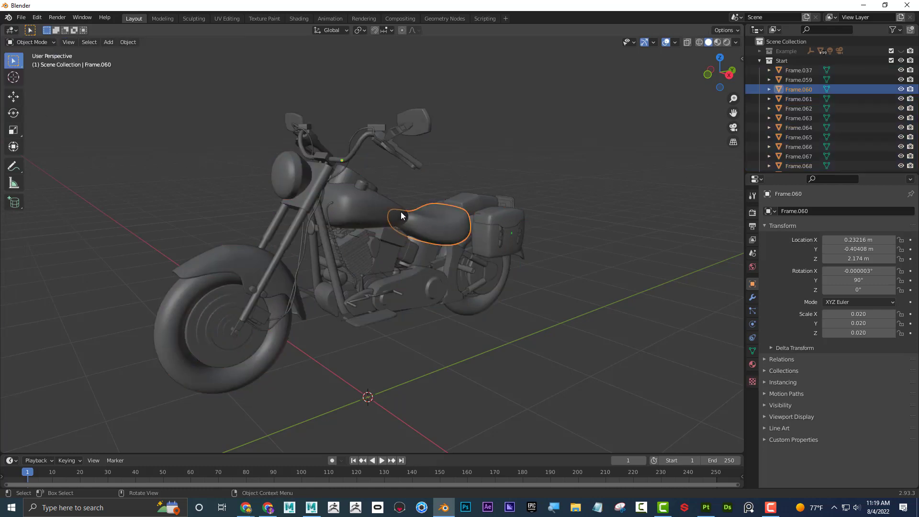
click(391, 208)
click(472, 200)
click(493, 220)
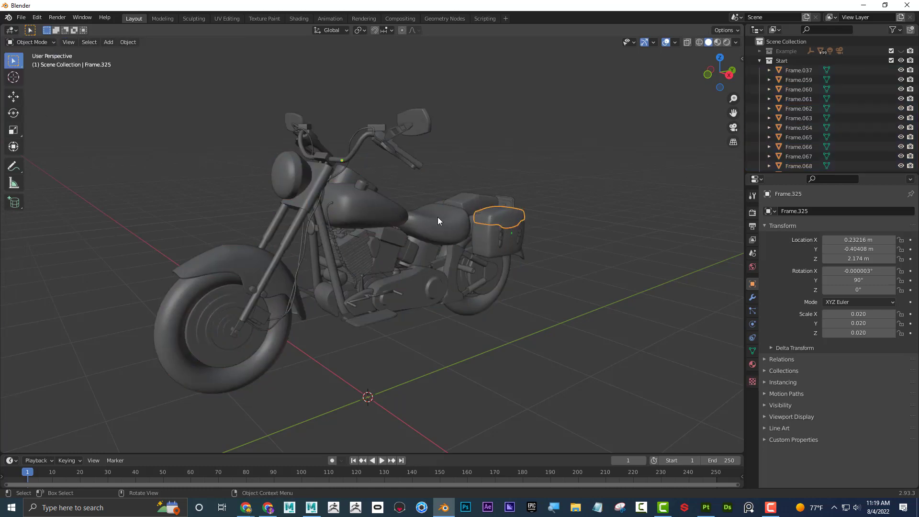
Select the motorcycle's seat and switch it to Vertex Paint mode.
click(437, 217)
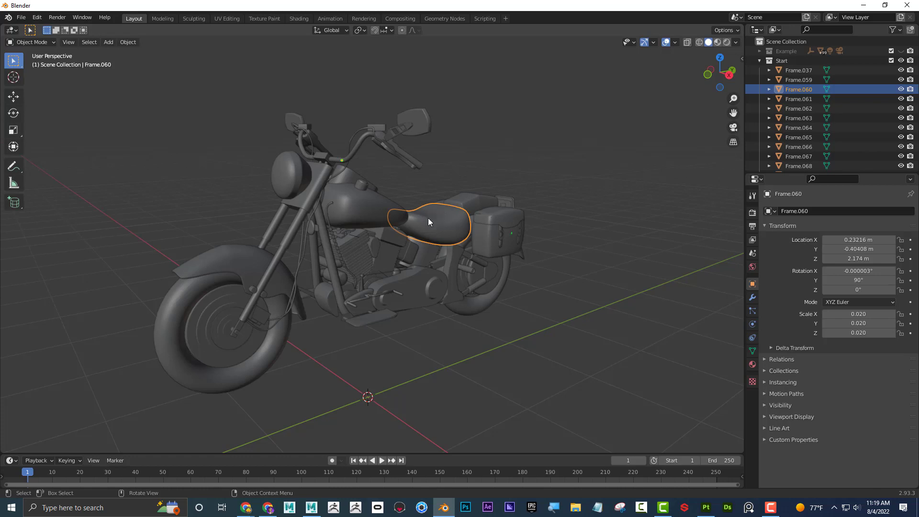
middle_drag(436, 218, 378, 228)
scroll(380, 226, up, 5)
scroll(381, 227, up, 3)
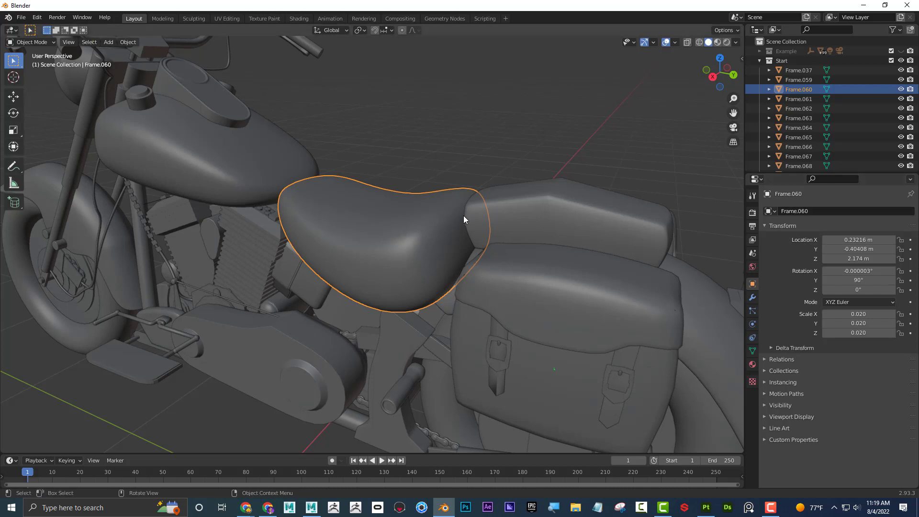
click(40, 42)
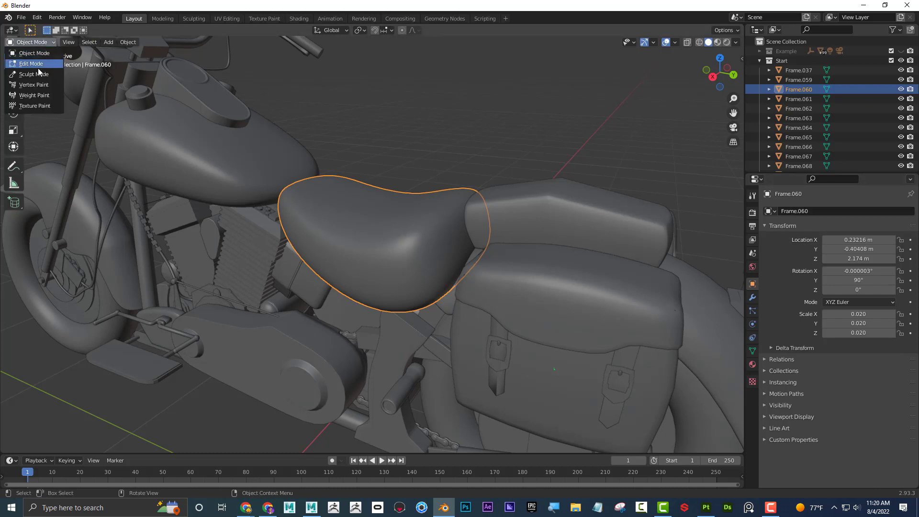
click(29, 86)
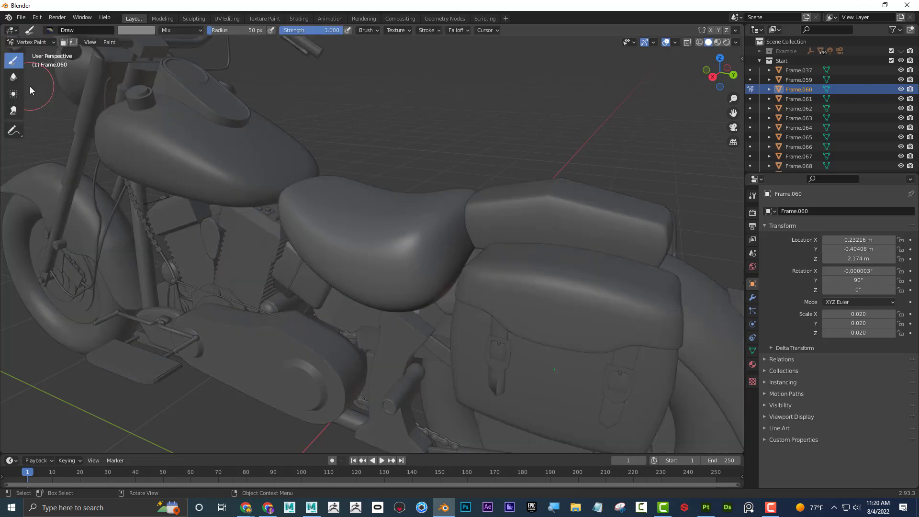
Fill the whole seat with a dark blue vertex color and set the viewport lighting to Flat.
click(142, 29)
drag(171, 60, 186, 60)
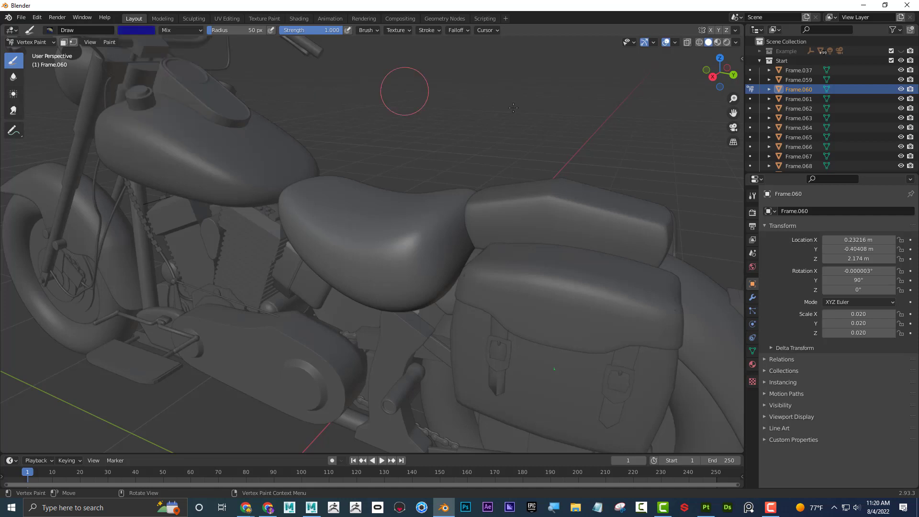
middle_drag(552, 120, 556, 122)
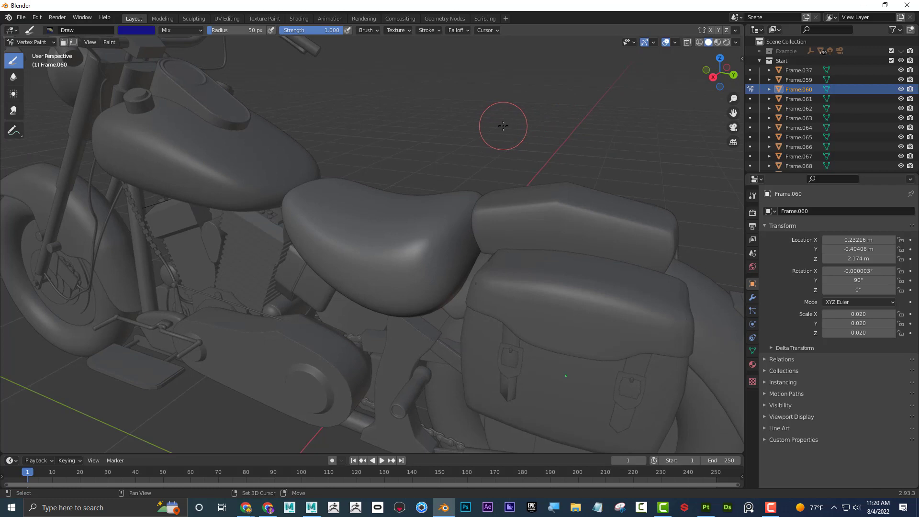
key(shift+k)
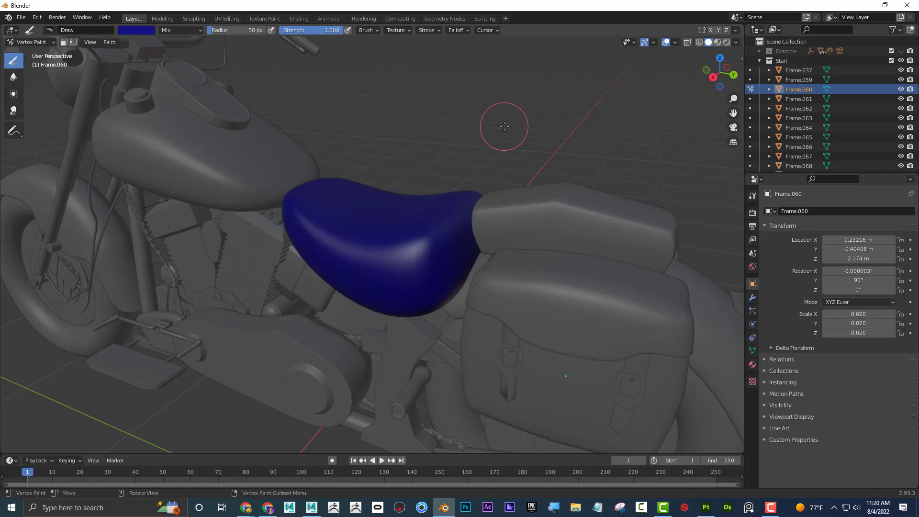
click(736, 43)
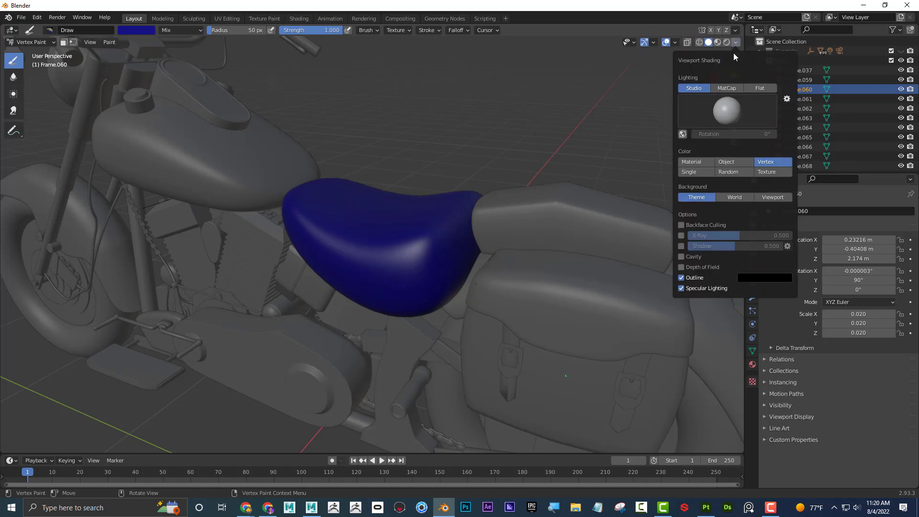
click(756, 89)
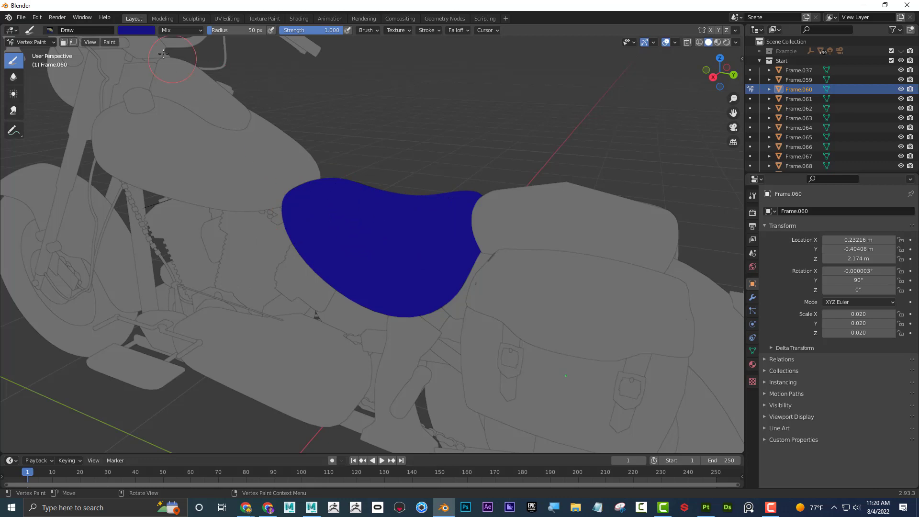
Return the front seat to Object Mode, select the rear seat cushion behind it and switch that cushion to Vertex Paint mode.
middle_drag(373, 109, 490, 138)
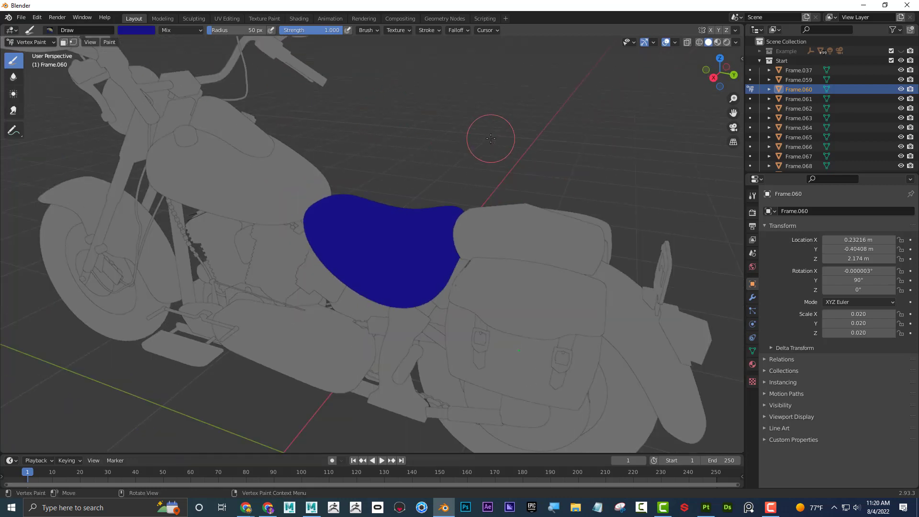
key(Tab)
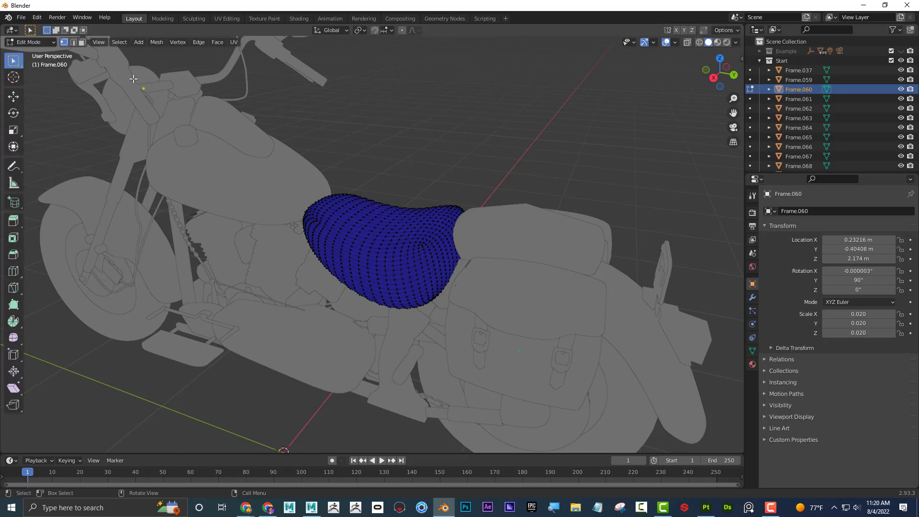
click(50, 42)
click(46, 54)
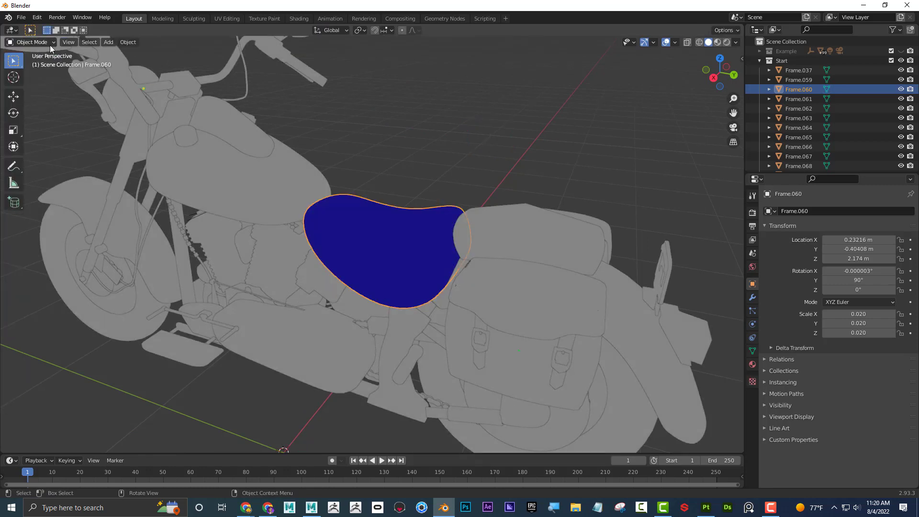
click(522, 220)
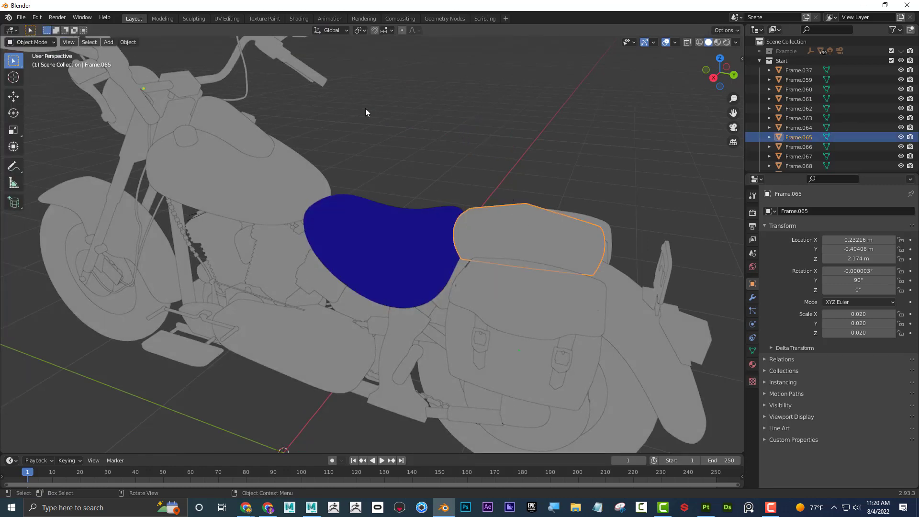
click(44, 42)
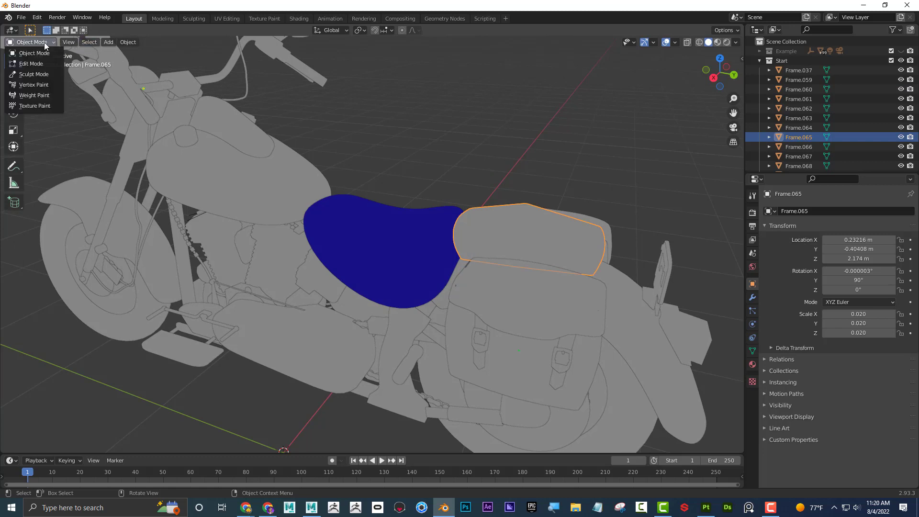
click(48, 84)
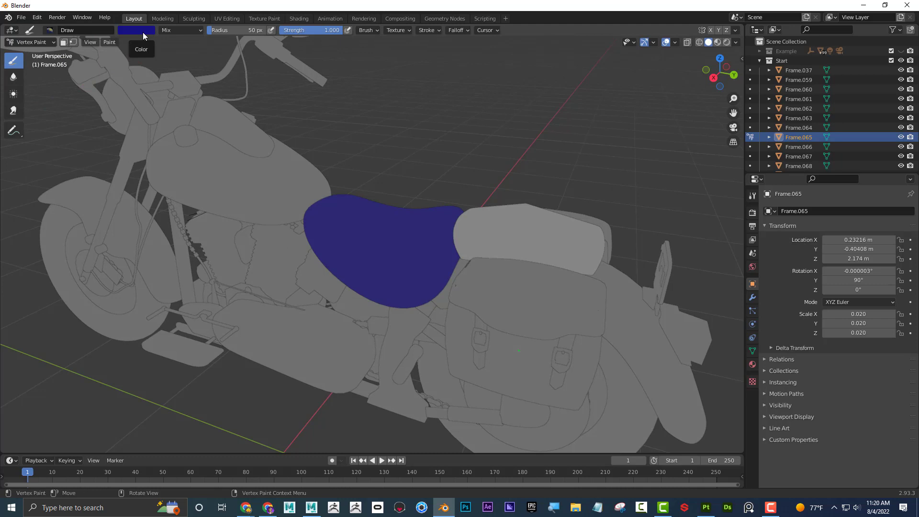
Add Set Vertex Colors to Quick Favorites and run it from there to fill the rear seat cushion with dark blue.
click(110, 42)
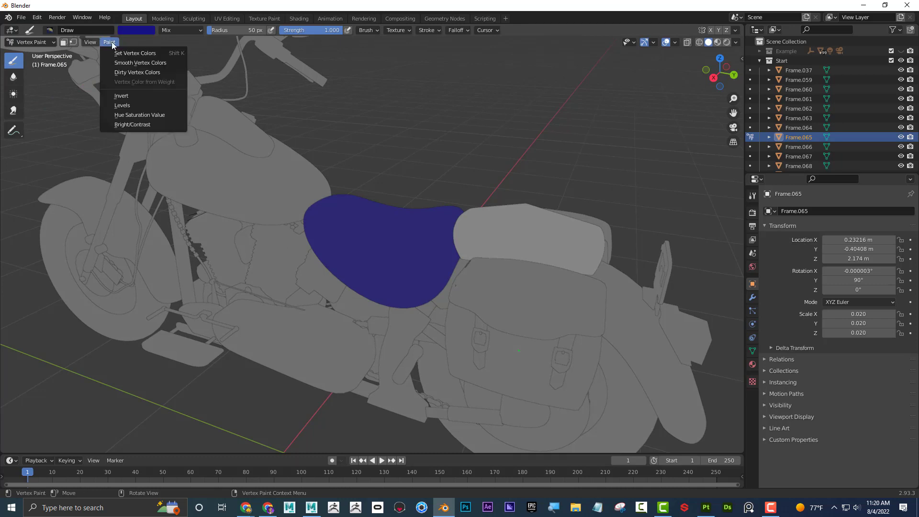
right_click(160, 53)
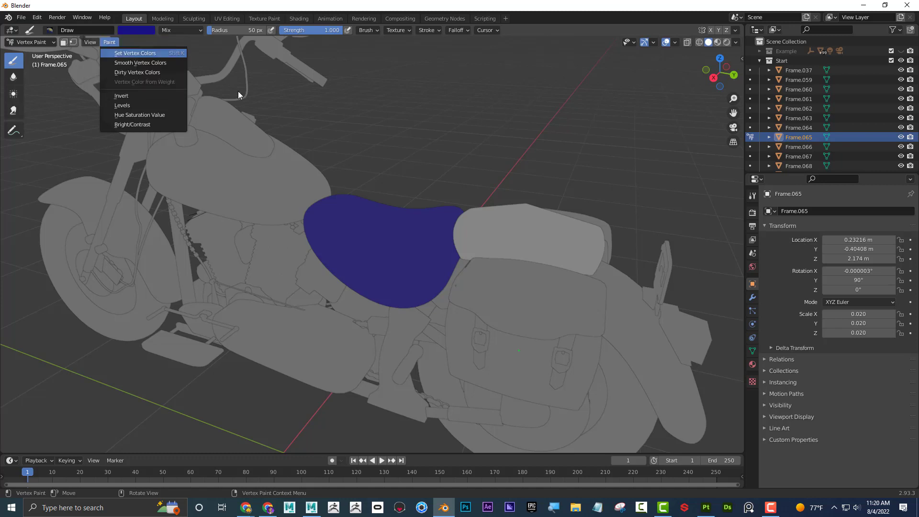
middle_drag(481, 164, 479, 160)
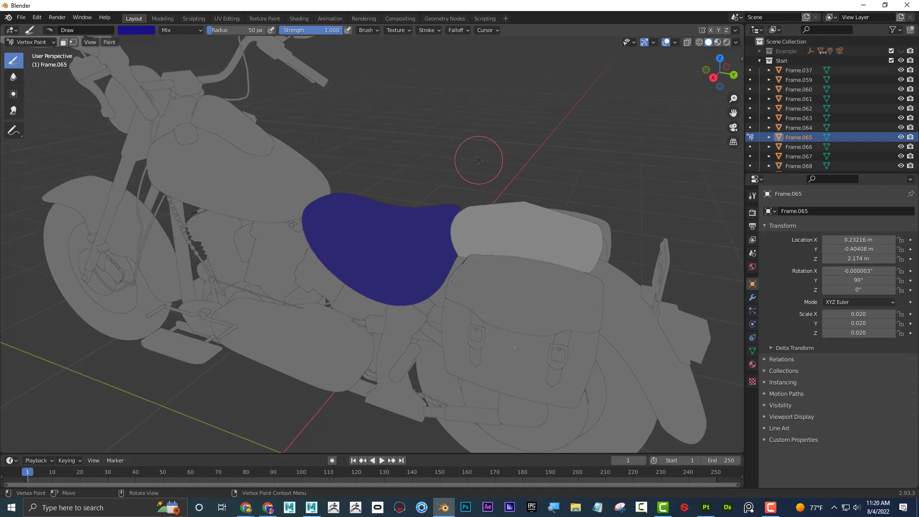
key(q)
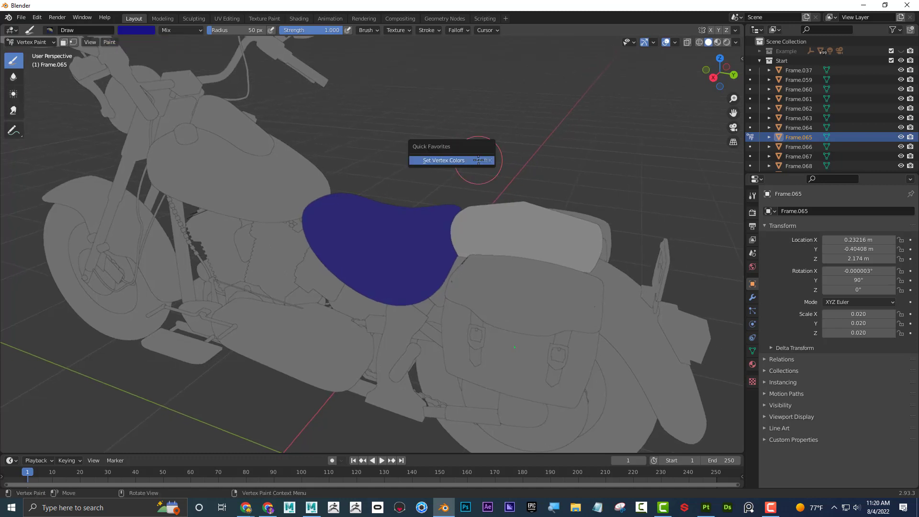
click(452, 160)
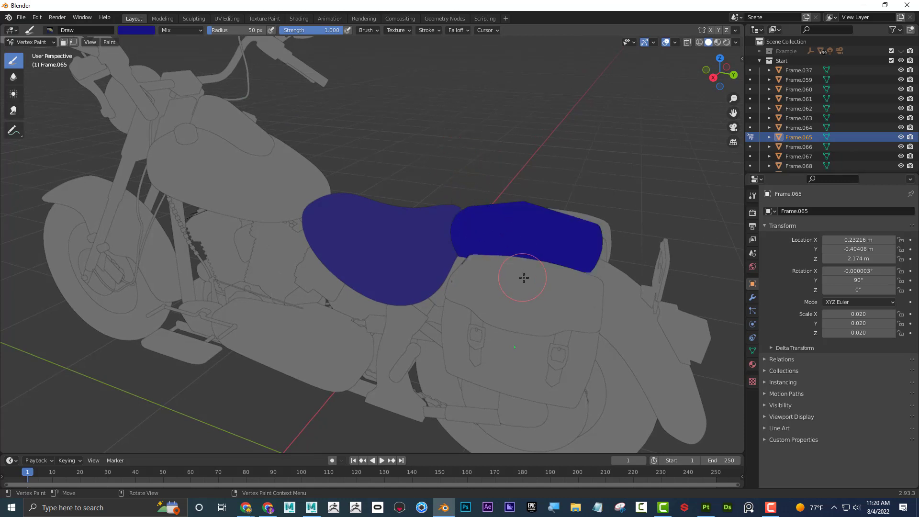
Return to Object Mode and select the lids of both saddlebags together, near side first and far side last.
key(Tab)
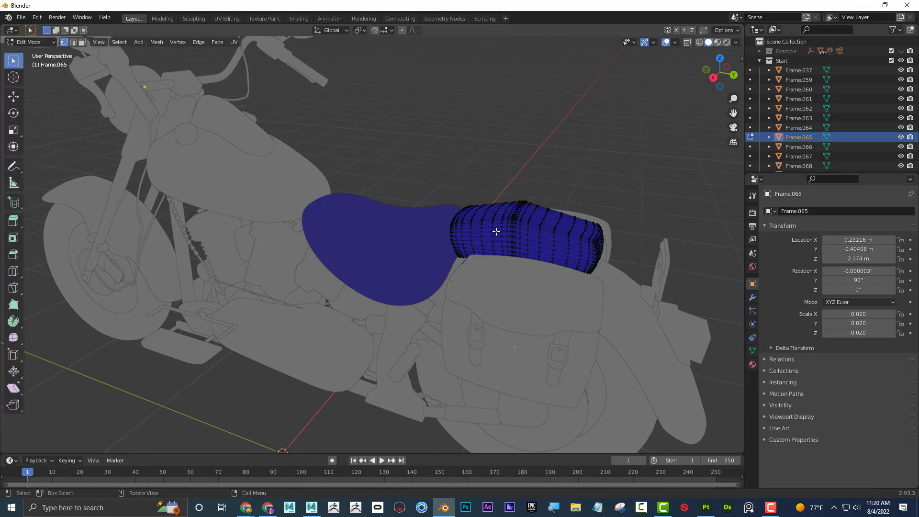
click(36, 42)
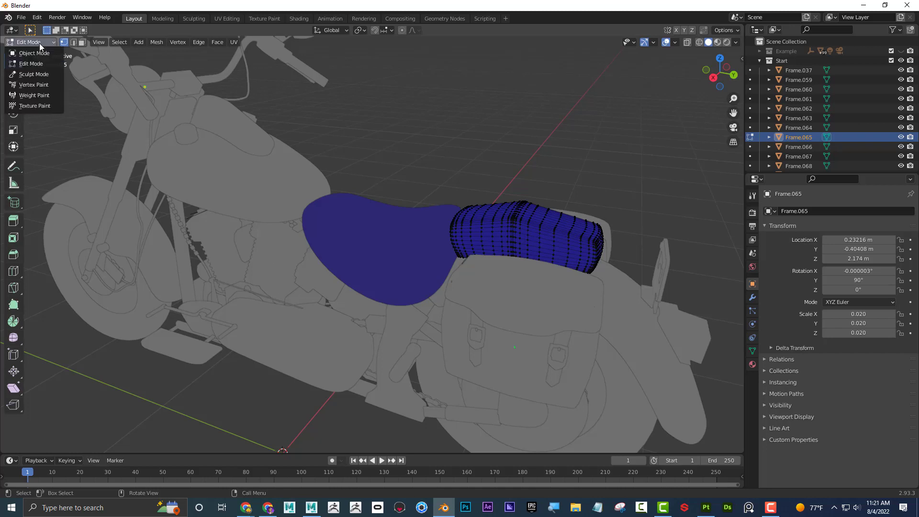
click(34, 49)
click(514, 280)
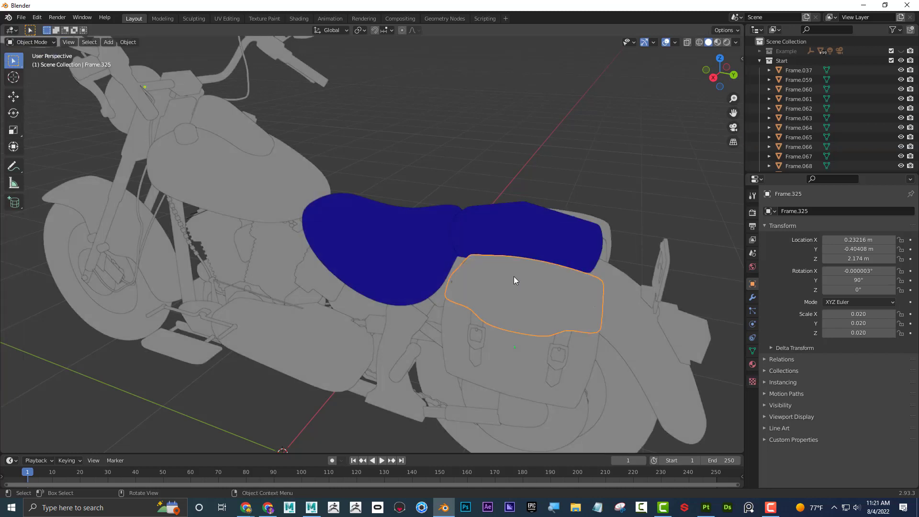
shift+click(607, 225)
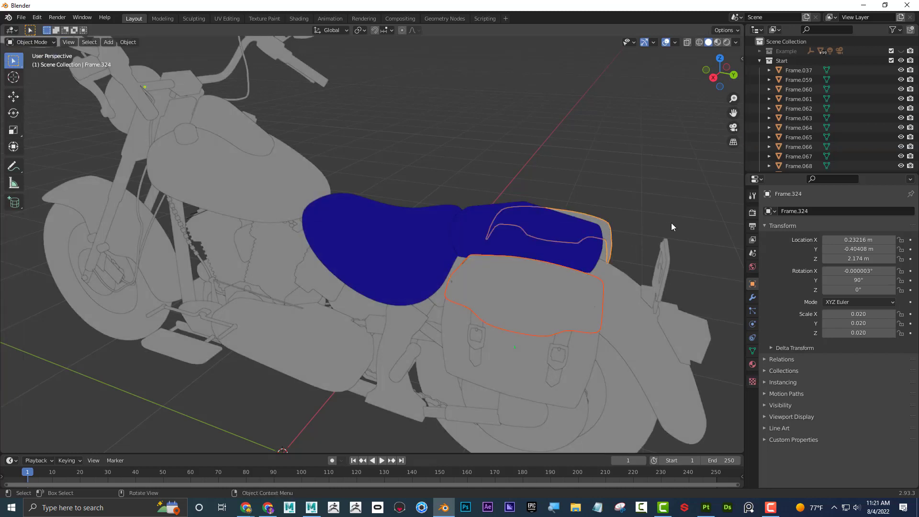
middle_drag(671, 222, 621, 197)
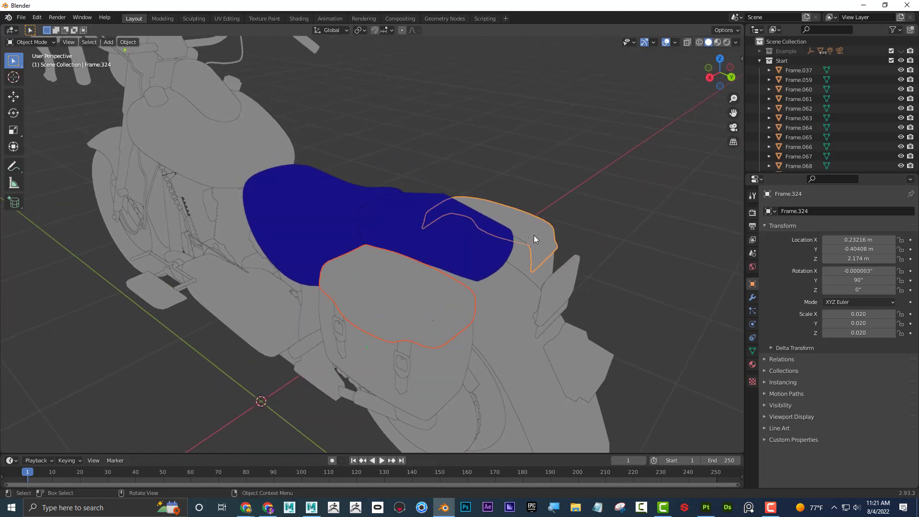
Switch the two selected saddlebag lids to Vertex Paint mode, try to fill them together with dark blue, and inspect the painted area.
key(Tab)
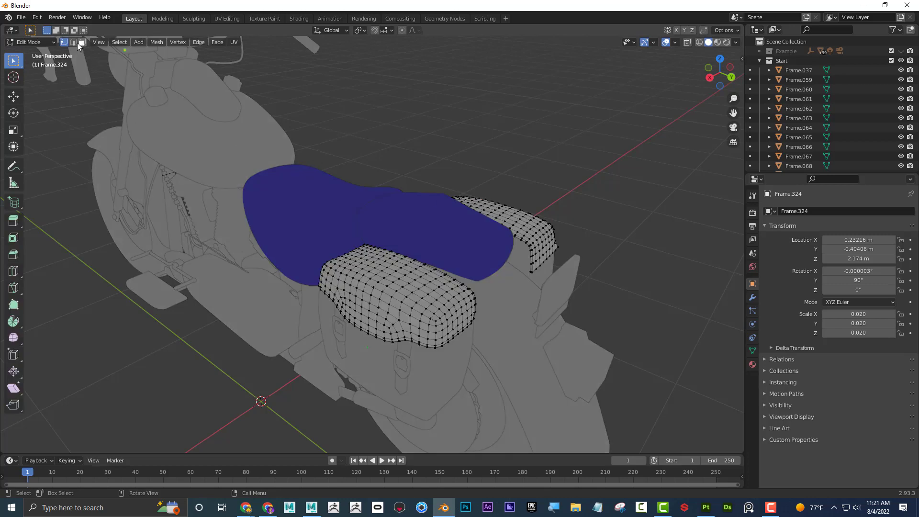
click(39, 43)
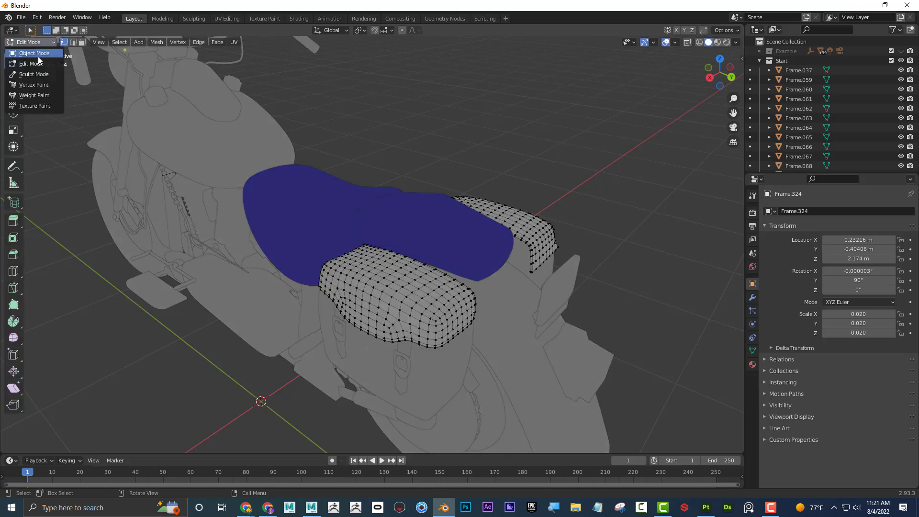
click(44, 84)
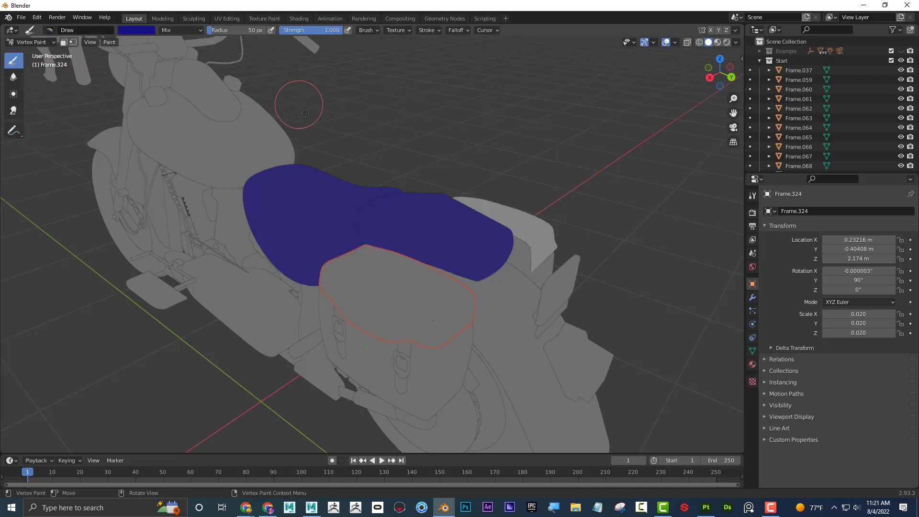
key(q)
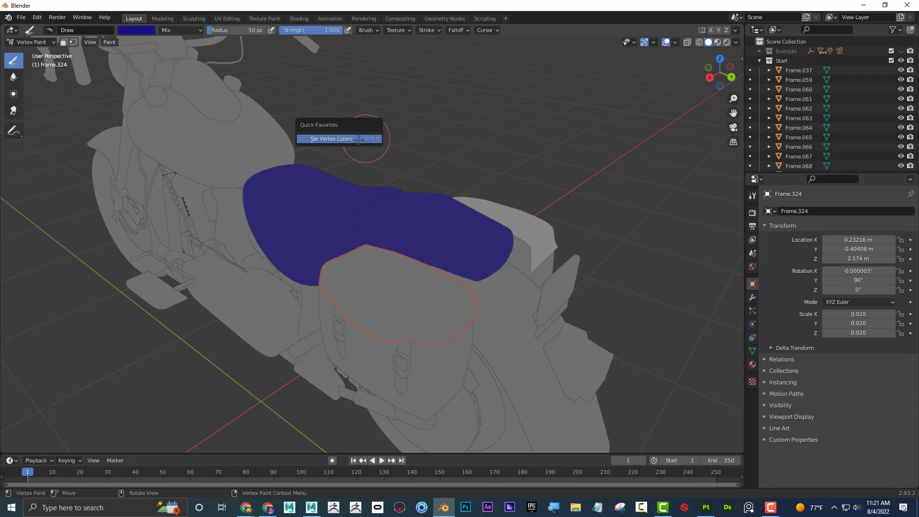
click(359, 139)
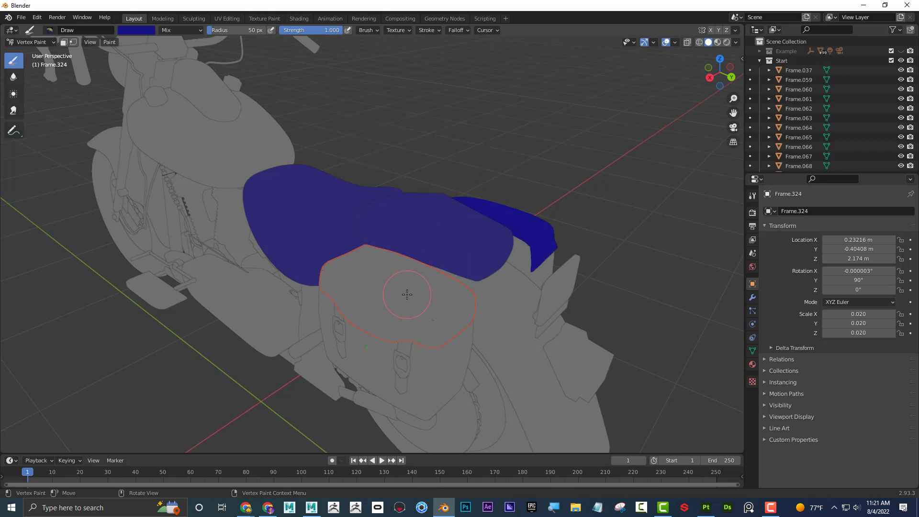
mouse_move(557, 211)
middle_down()
mouse_move(516, 211)
mouse_move(564, 207)
middle_up()
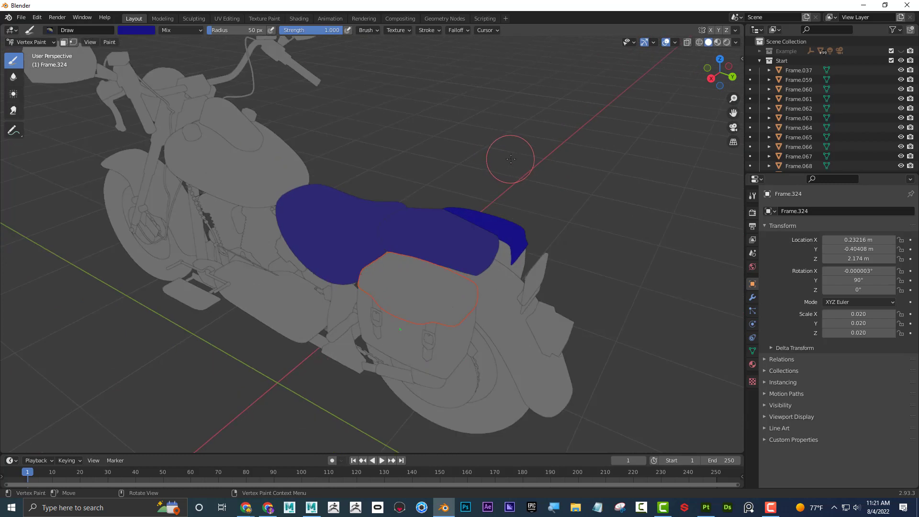
middle_drag(511, 159, 494, 162)
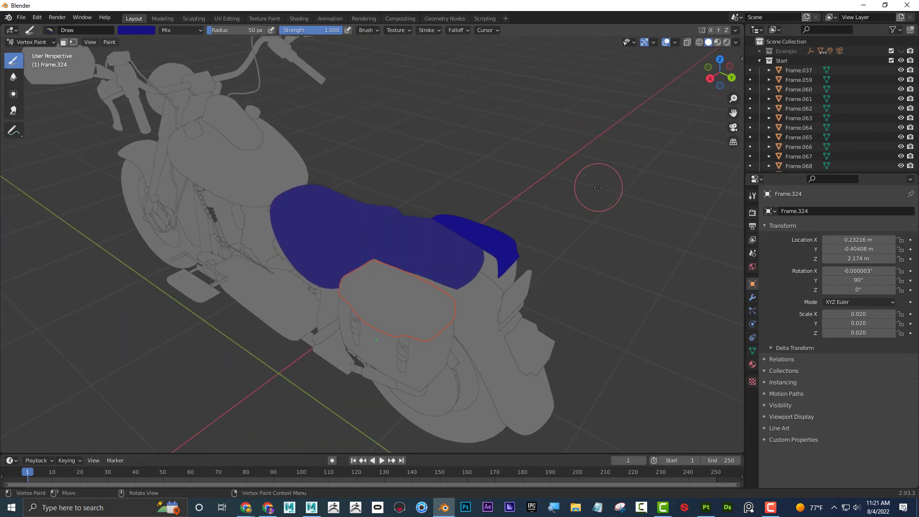
mouse_move(466, 148)
middle_down()
mouse_move(496, 156)
mouse_move(553, 150)
mouse_move(468, 142)
middle_up()
Return to Object Mode, select the motorcycle's handlebar and isolate it in Local View, framed in the viewport.
key(Tab)
shift+middle_drag(449, 110, 482, 144)
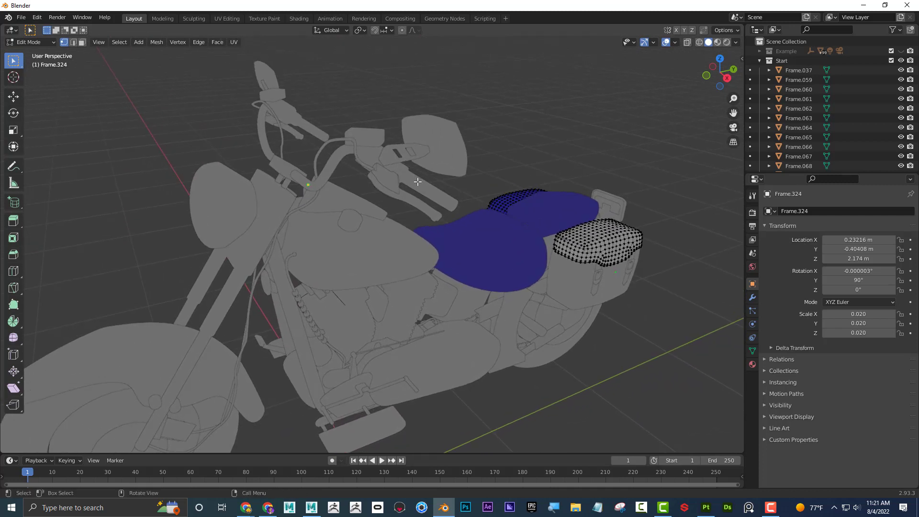
key(Tab)
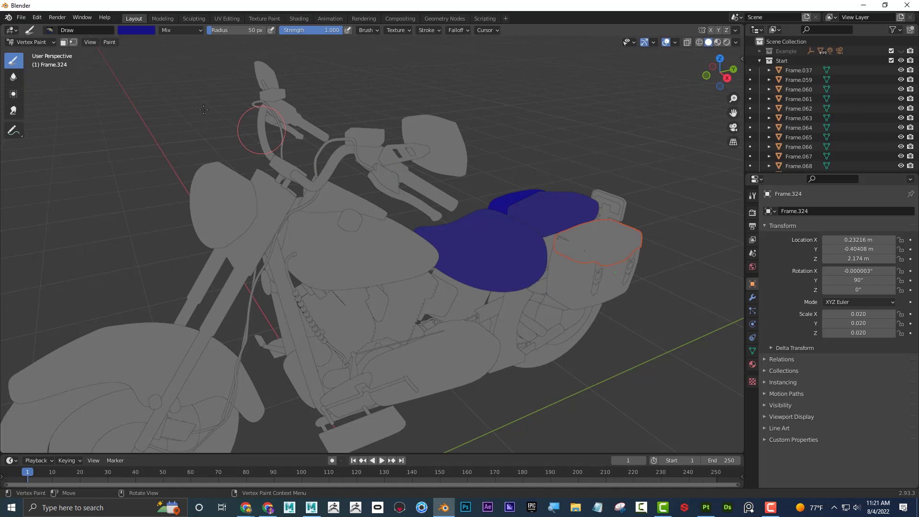
click(35, 44)
click(37, 53)
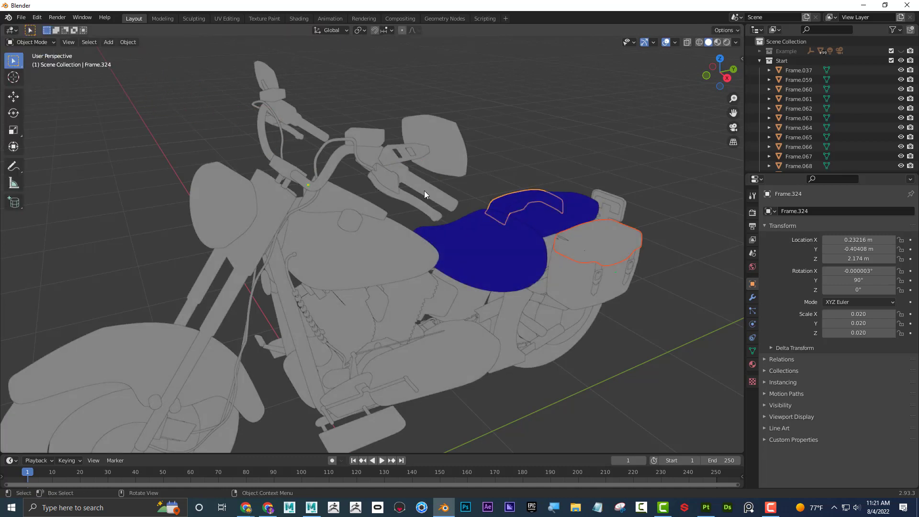
click(414, 183)
mouse_move(604, 210)
middle_down()
mouse_move(589, 214)
mouse_move(602, 211)
middle_up()
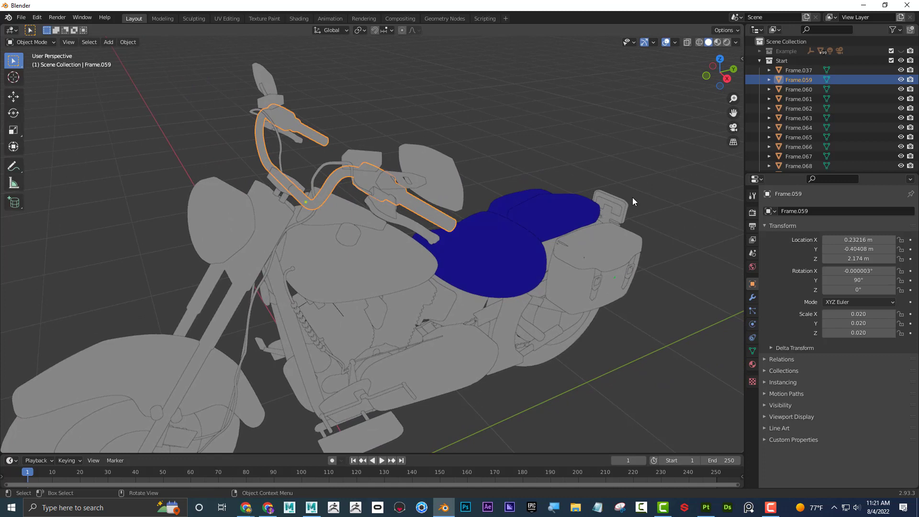
key(KP_Divide)
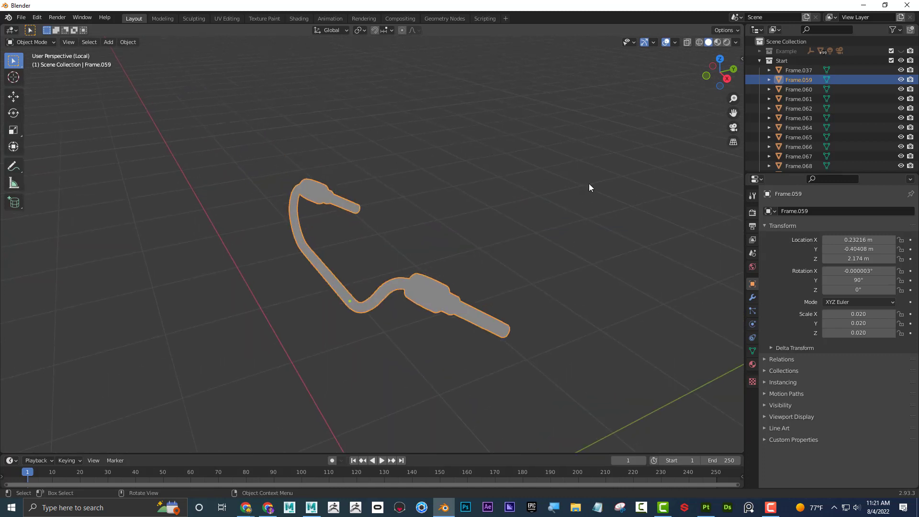
middle_drag(530, 194, 530, 169)
key(KP_0)
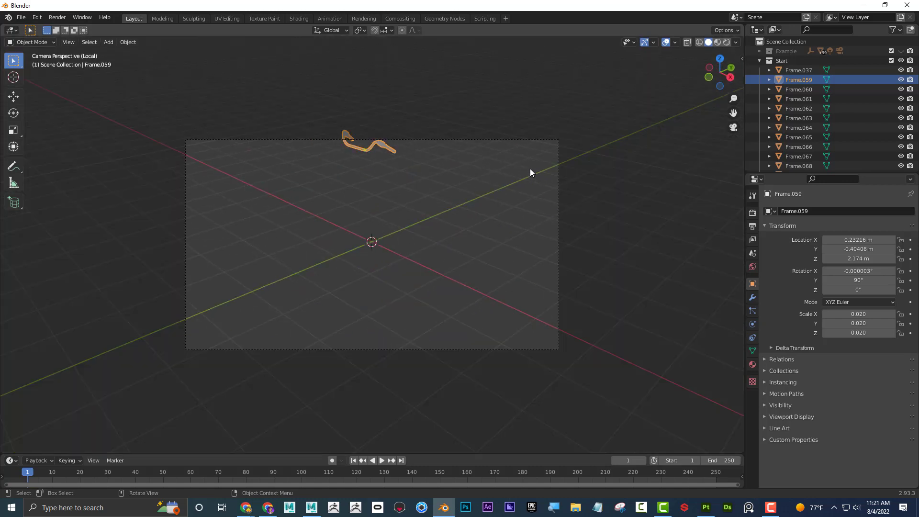
key(KP_Decimal)
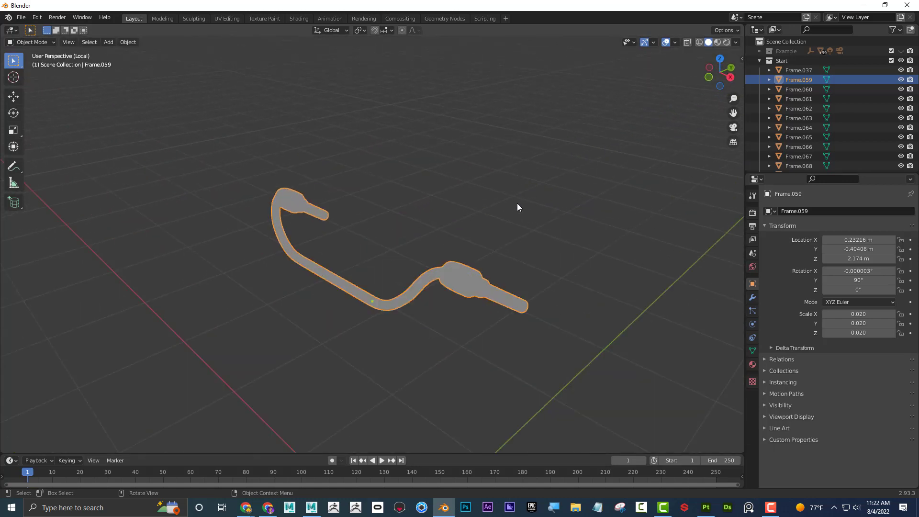
Enable the Wireframe viewport overlay and inspect the isolated handlebar's mesh around the near grip.
mouse_move(517, 205)
middle_down()
mouse_move(415, 206)
mouse_move(428, 271)
mouse_move(435, 228)
mouse_move(454, 240)
mouse_move(517, 205)
middle_up()
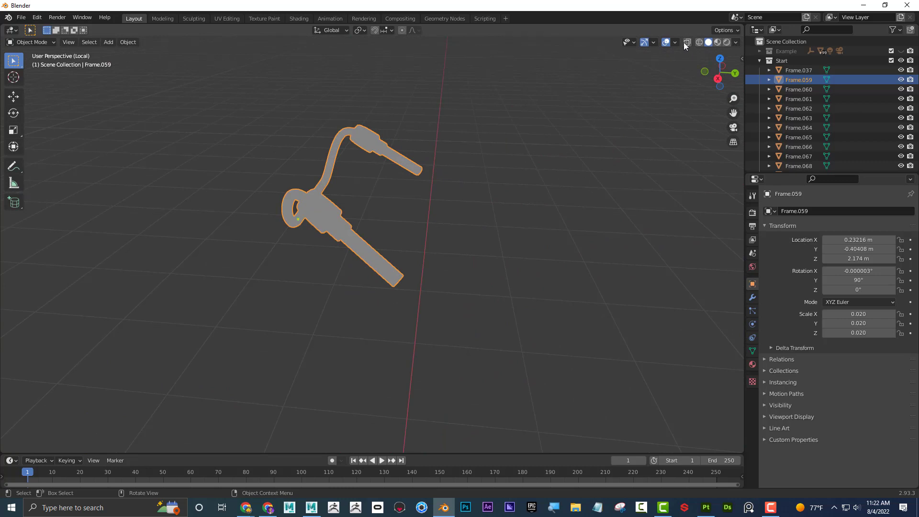
middle_drag(415, 211, 441, 223)
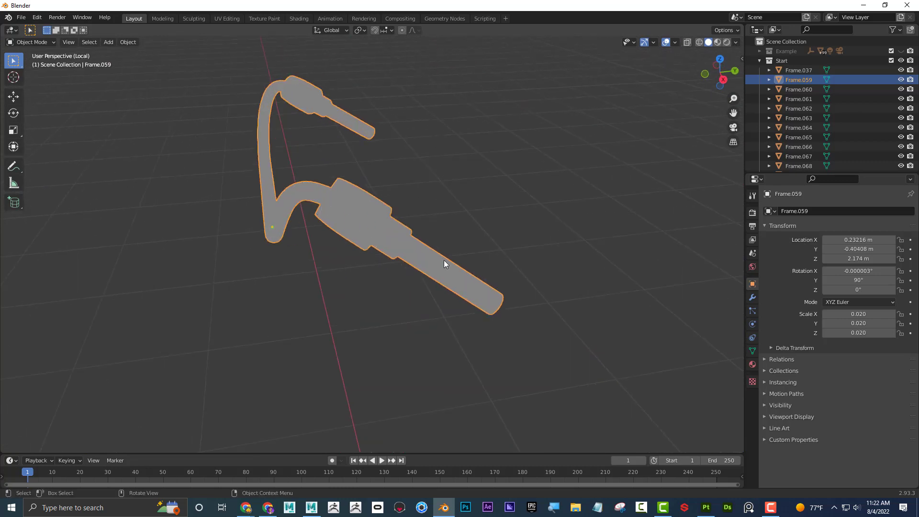
click(675, 42)
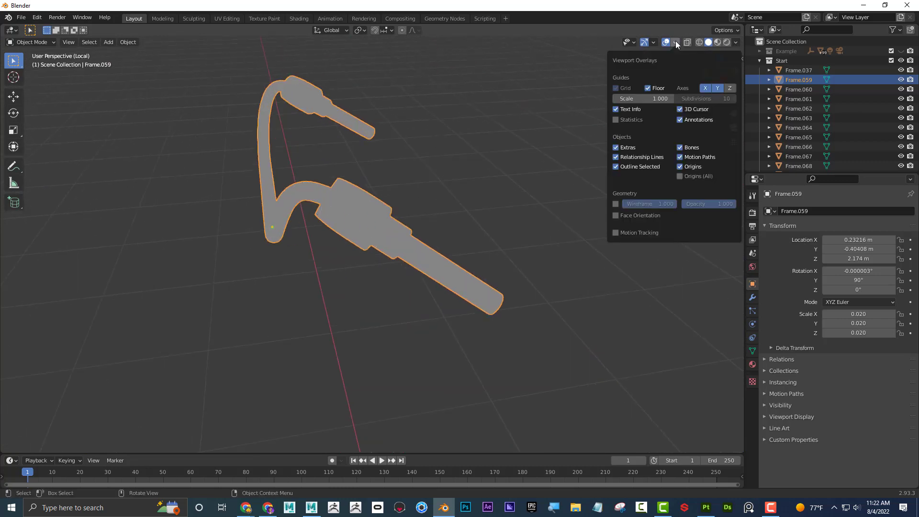
click(615, 204)
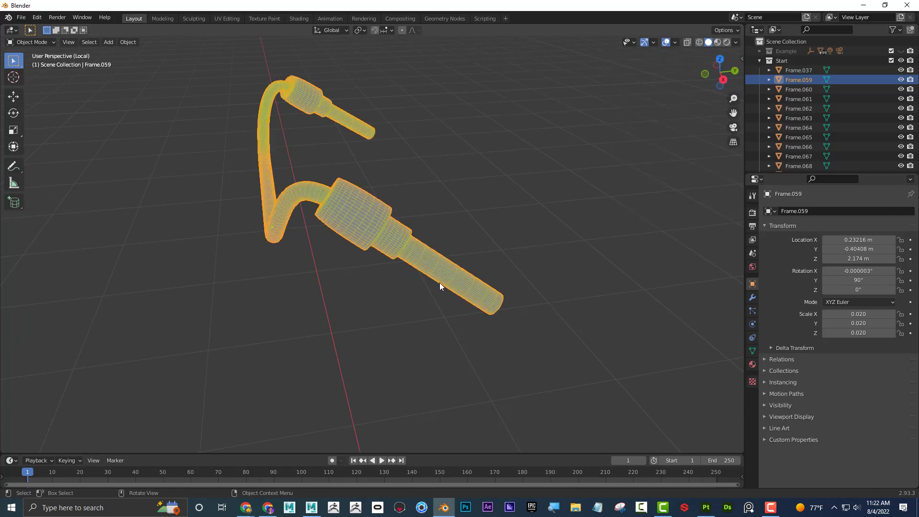
middle_drag(440, 282, 415, 274)
scroll(415, 274, up, 3)
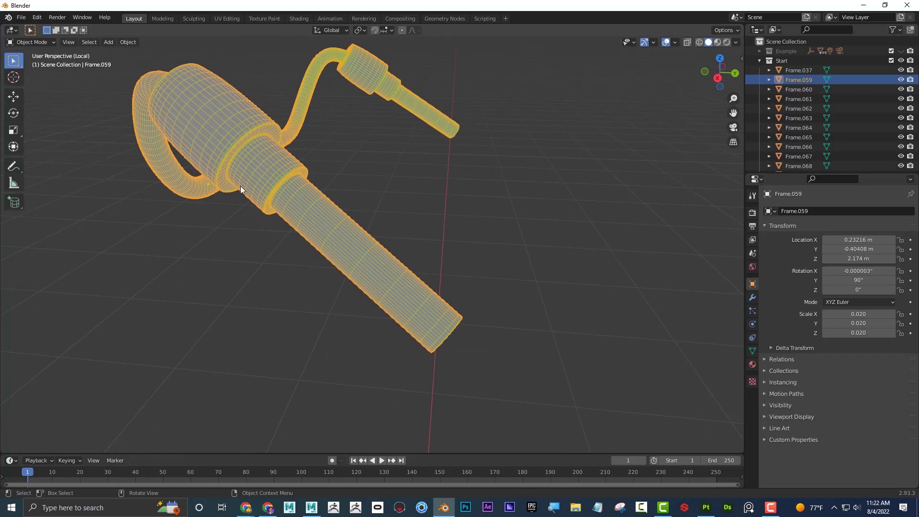
Switch the isolated handlebar to Edit Mode with face selection and select a single face on the near grip.
click(48, 41)
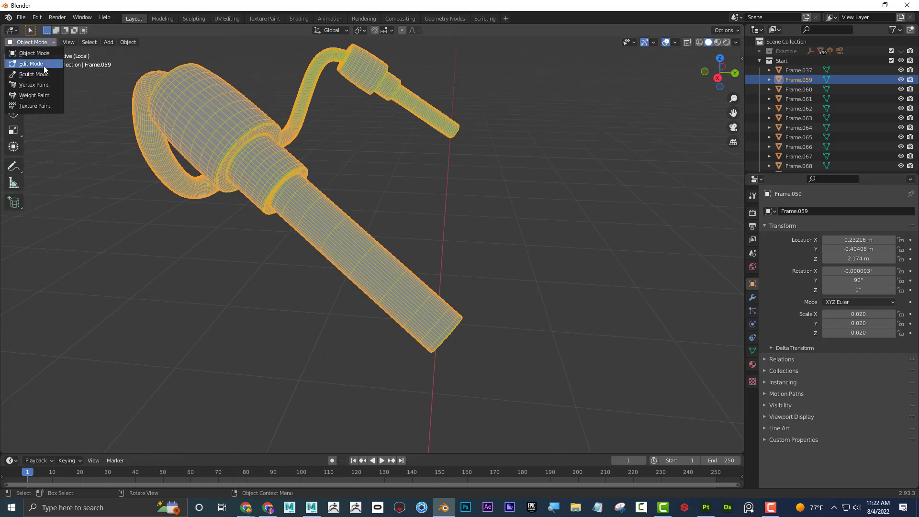
click(44, 66)
scroll(380, 256, up, 4)
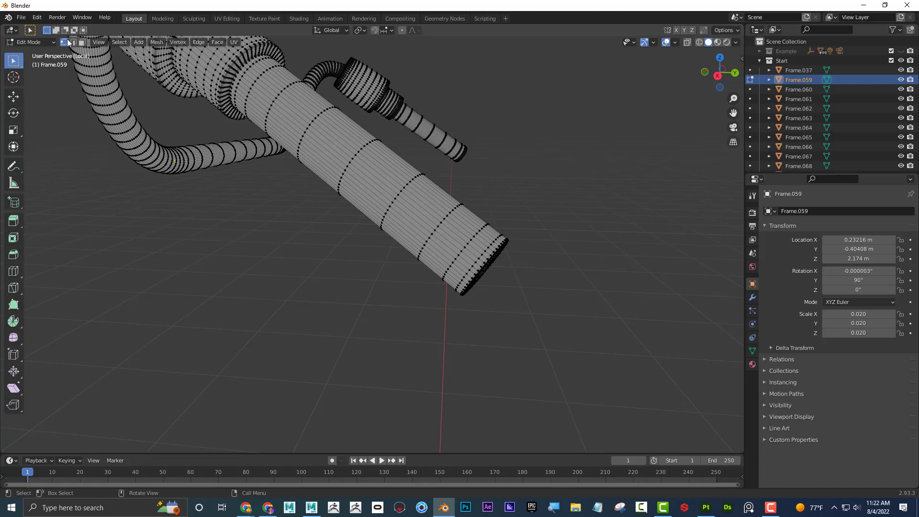
click(82, 42)
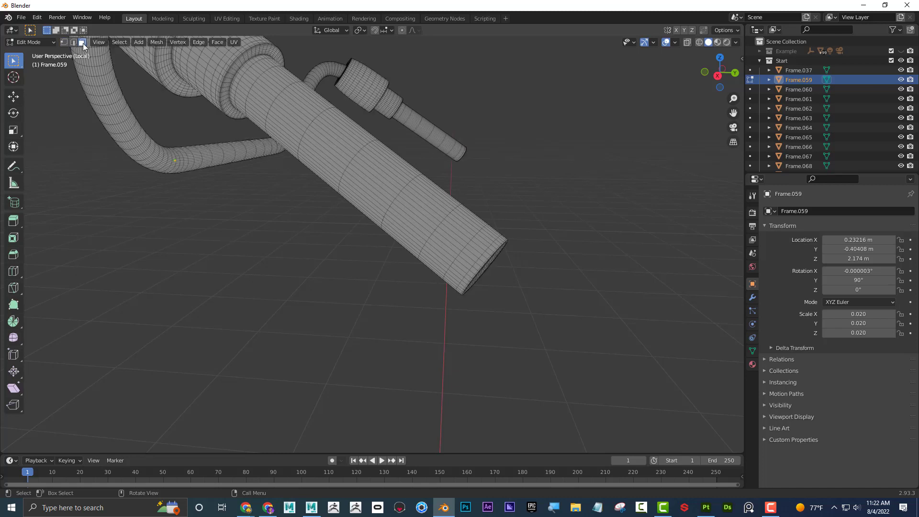
click(415, 212)
scroll(420, 218, up, 4)
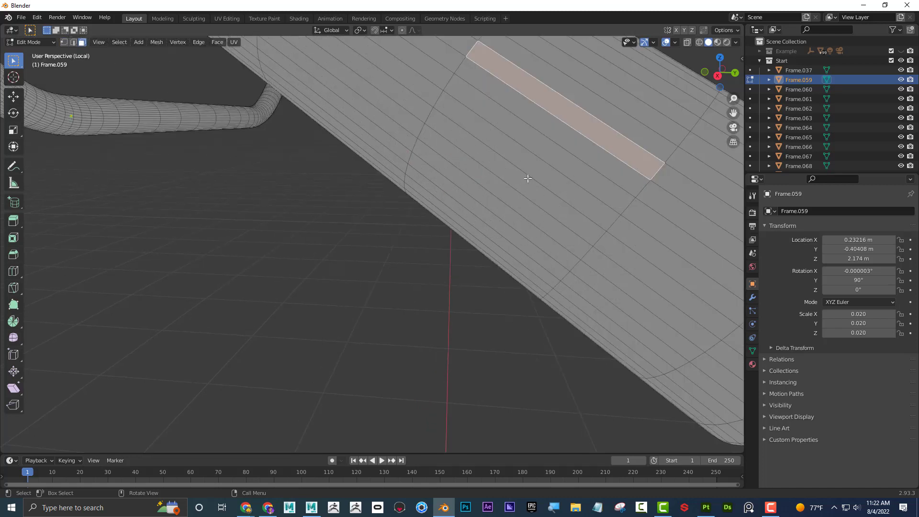
shift+middle_drag(528, 178, 454, 232)
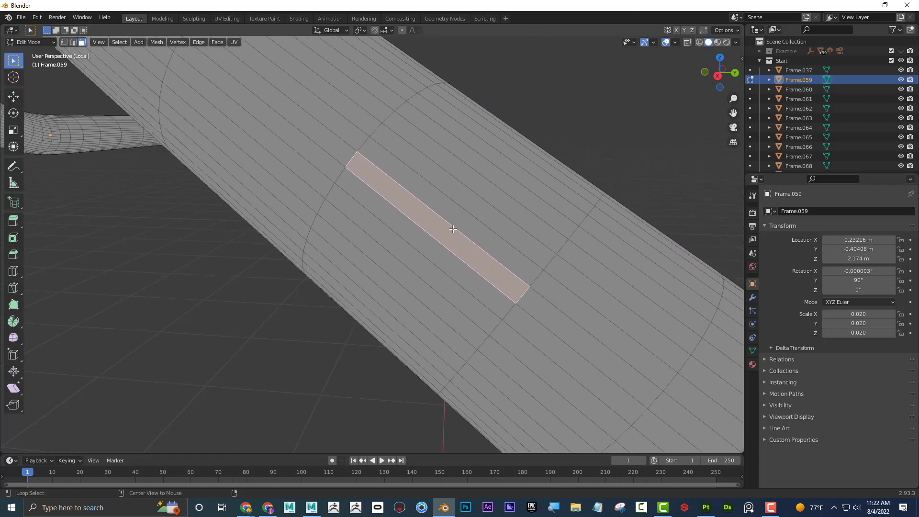
Try a face loop selection running lengthwise along the near grip, and clear the selection.
alt+click(452, 229)
key(ctrl+z)
alt+click(355, 159)
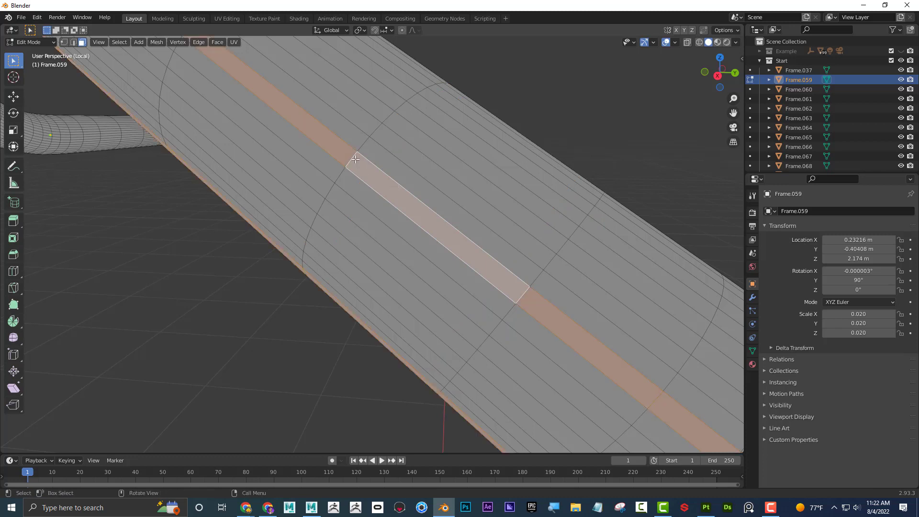
key(alt+a)
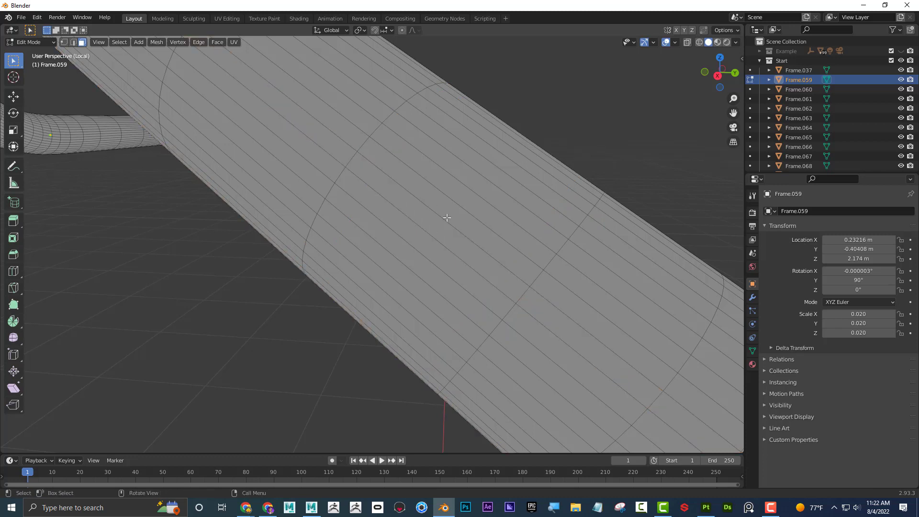
Select the loop of faces that rings the near grip, starting from one of its faces.
click(438, 230)
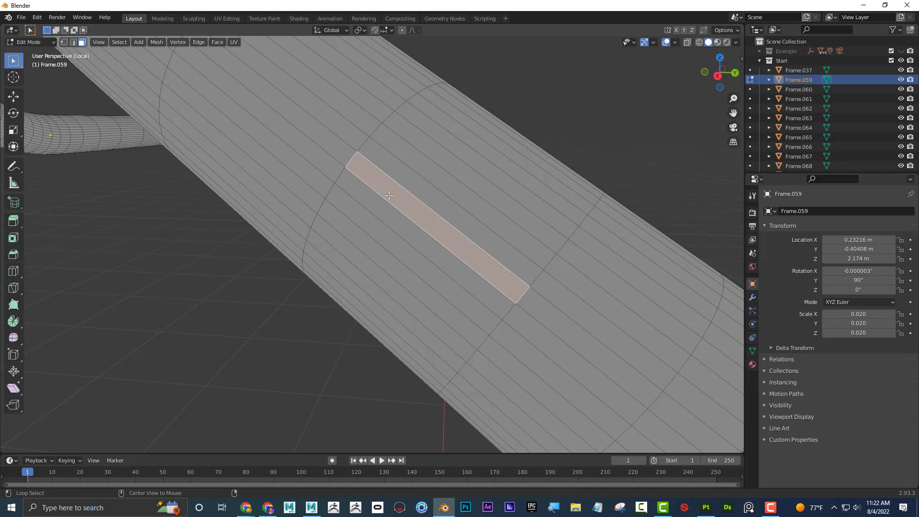
alt+click(444, 222)
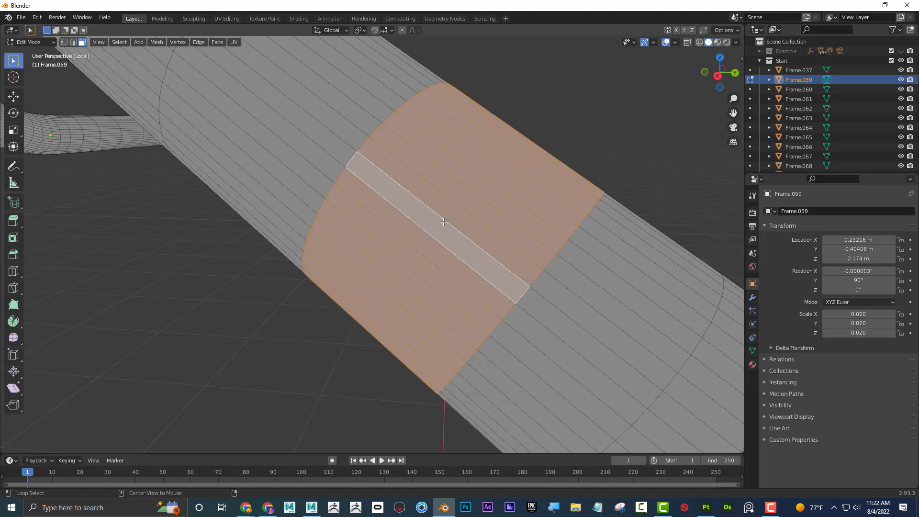
scroll(519, 227, down, 10)
mouse_move(519, 228)
middle_down()
mouse_move(505, 221)
mouse_move(515, 236)
mouse_move(525, 223)
mouse_move(518, 218)
mouse_move(527, 219)
middle_up()
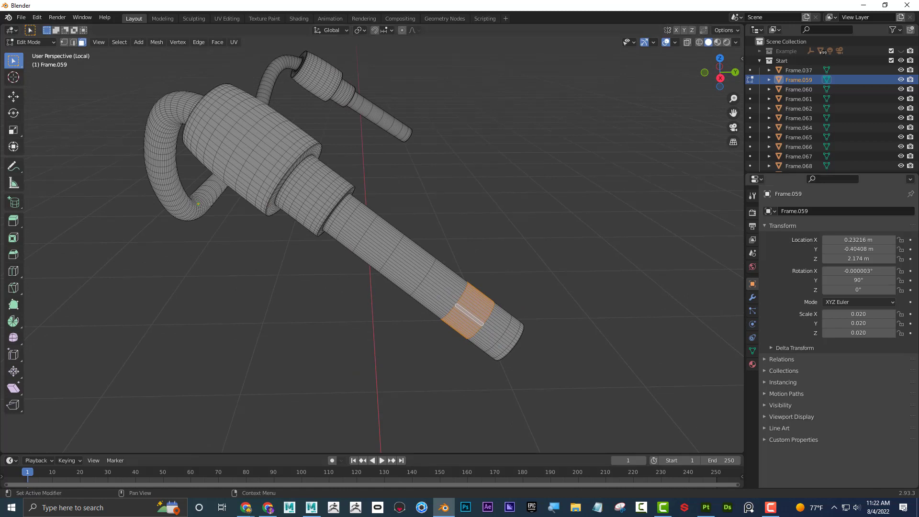
middle_drag(404, 209, 395, 209)
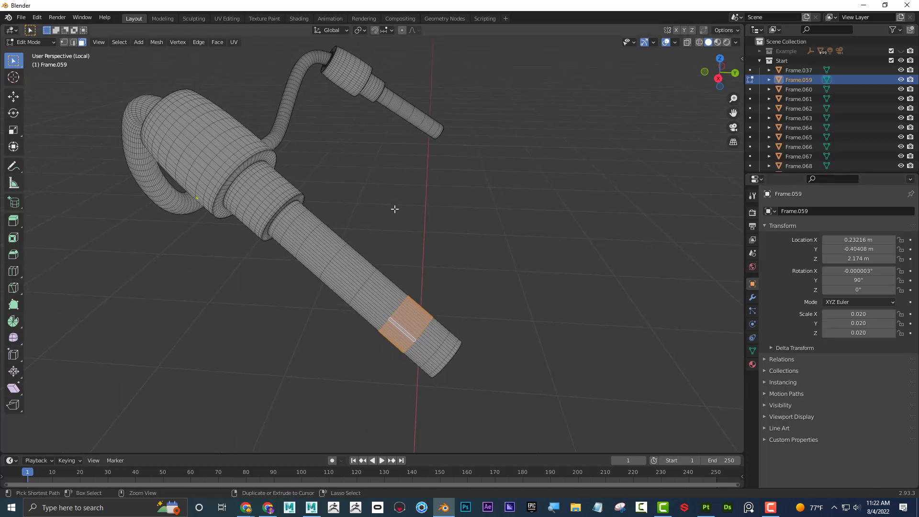
Grow the face selection from the ring until it covers the entire near grip assembly, stopping where the thin bent tube begins.
key(ctrl+KP_Add)
key(ctrl+KP_Add)
key(ctrl+KP_Add)
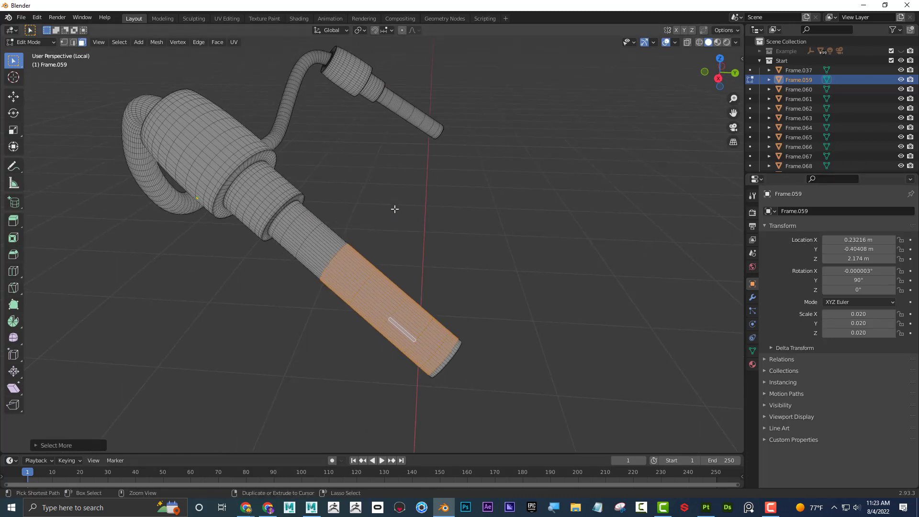
key(ctrl+KP_Add)
key(ctrl+KP_Add)
key(ctrl+KP_Add)
key(ctrl+KP_Add)
key(ctrl+KP_Add)
key(ctrl+KP_Add)
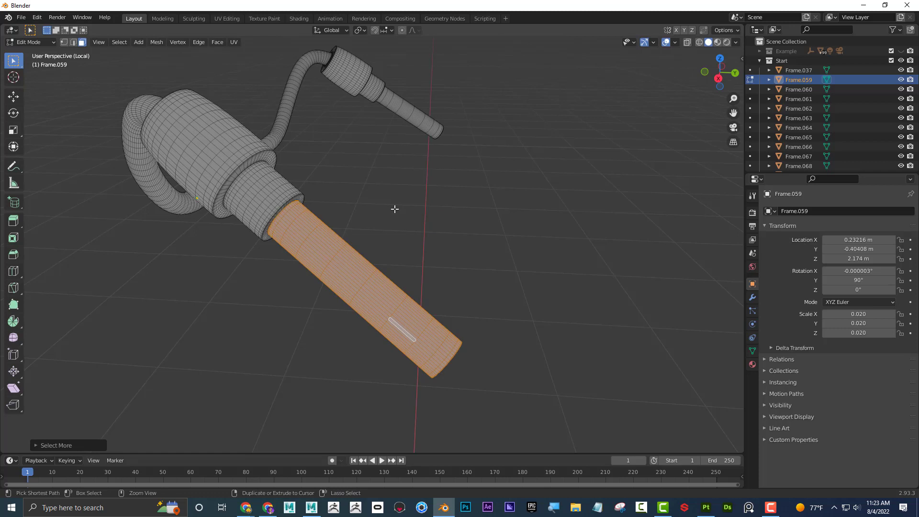
key(ctrl+KP_Add)
key(ctrl+KP_Add)
key(ctrl+KP_Add)
key(ctrl+KP_Add)
key(ctrl+KP_Add)
key(ctrl+KP_Add)
key(ctrl+KP_Add)
key(ctrl+KP_Add)
key(ctrl+KP_Add)
key(ctrl+KP_Add)
key(ctrl+KP_Add)
key(ctrl+KP_Add)
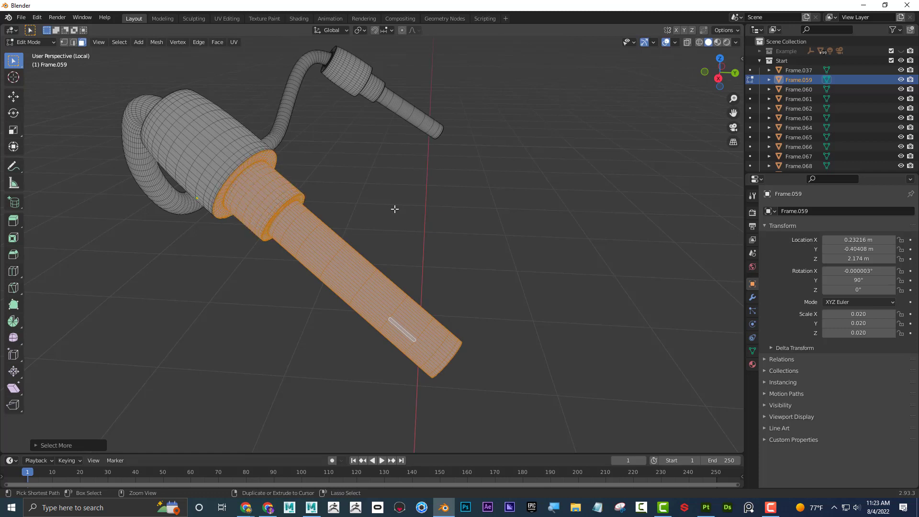
middle_drag(430, 164, 551, 178)
scroll(548, 167, up, 2)
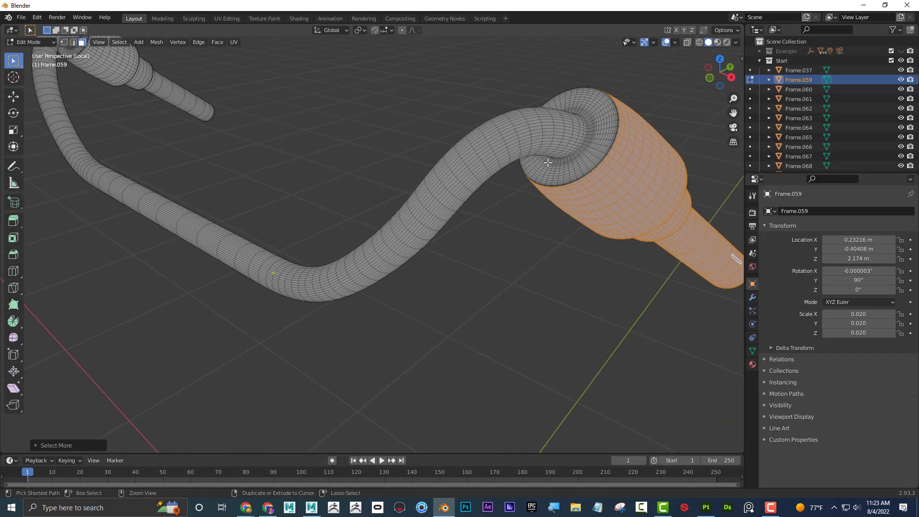
key(ctrl+KP_Add)
key(ctrl+KP_Add)
key(ctrl+KP_Add)
key(ctrl+KP_Add)
key(ctrl+KP_Add)
key(ctrl+KP_Add)
key(ctrl+KP_Add)
key(ctrl+KP_Add)
key(ctrl+KP_Add)
key(ctrl+KP_Add)
key(ctrl+KP_Add)
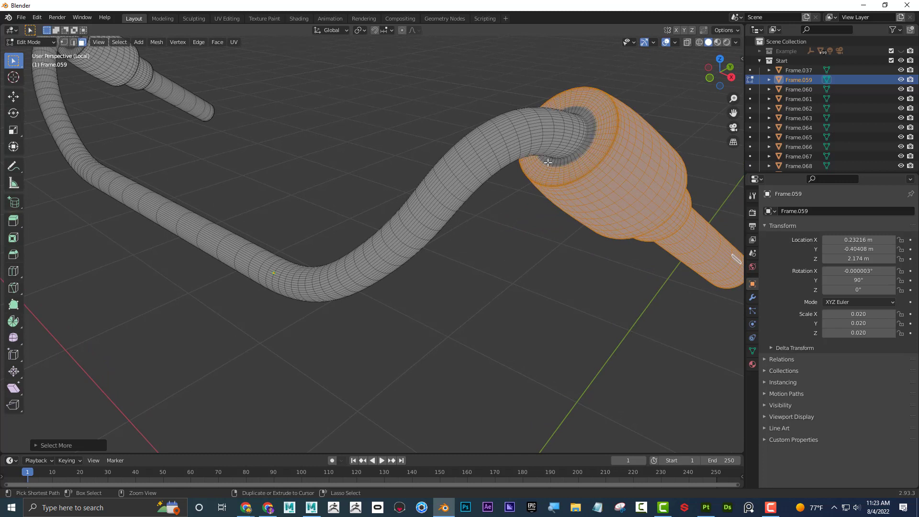
key(ctrl+KP_Add)
key(ctrl+KP_Add)
key(ctrl+KP_Add)
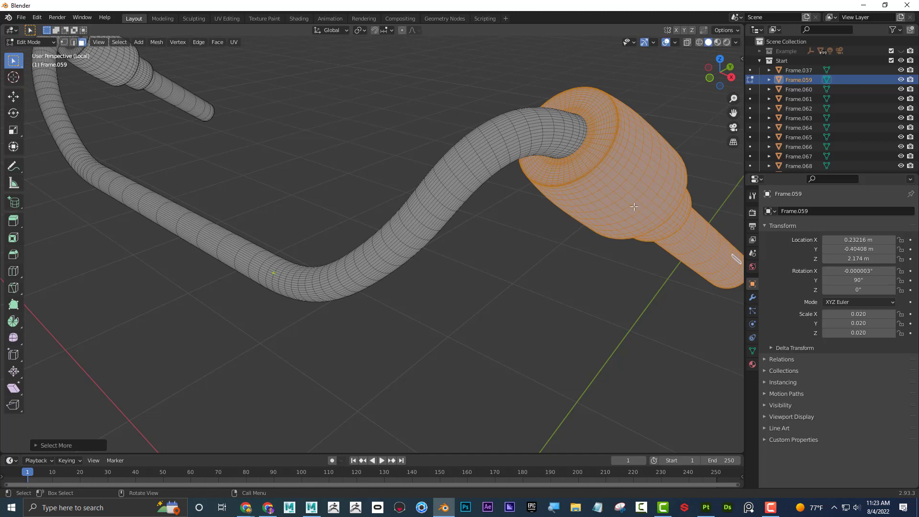
Switch the handlebar to Vertex Paint mode and set the brush color to dark red.
shift+middle_drag(589, 192, 568, 192)
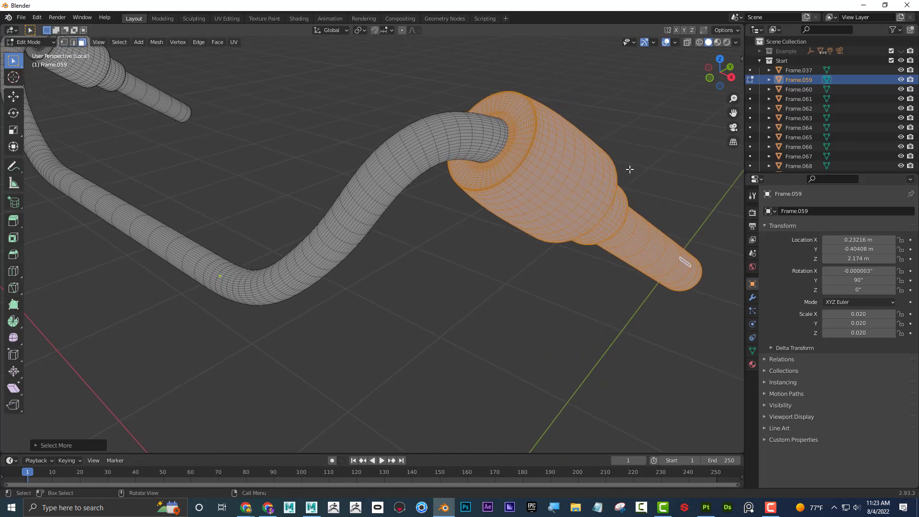
middle_drag(626, 164, 615, 168)
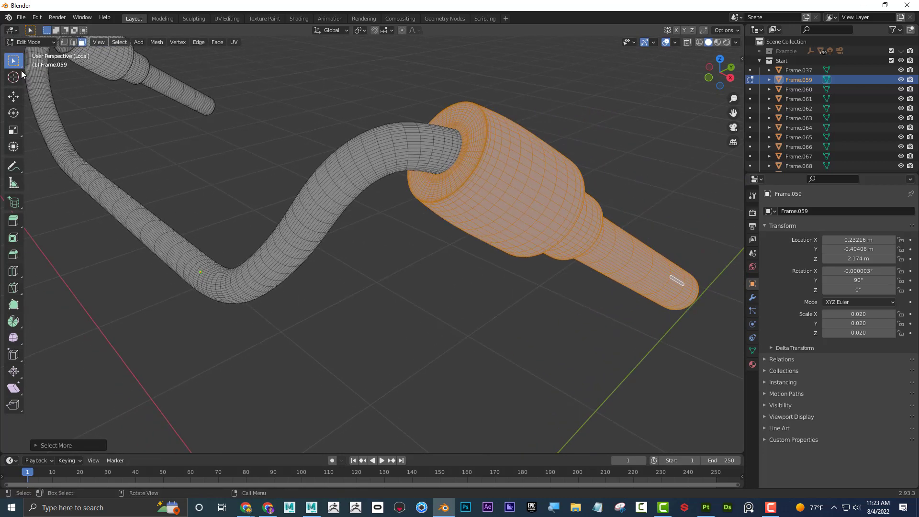
click(33, 42)
click(43, 82)
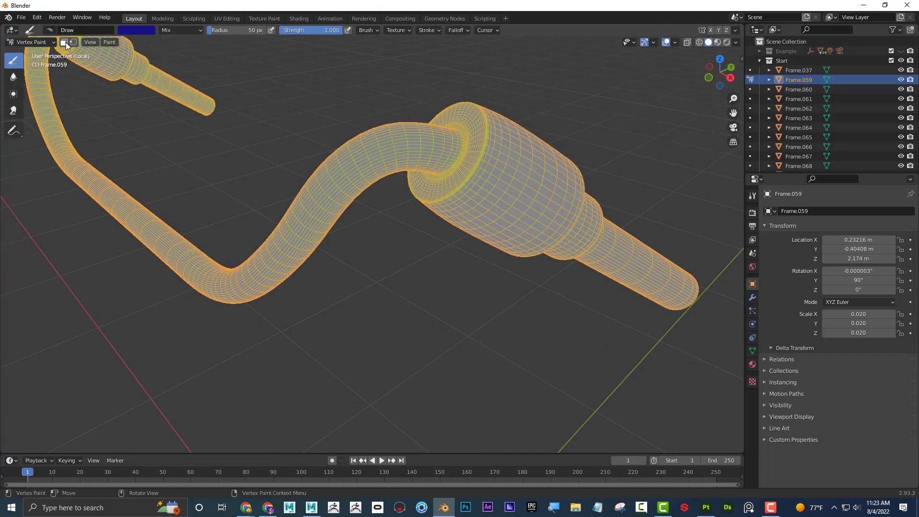
click(135, 31)
mouse_move(160, 76)
mouse_down()
mouse_move(149, 74)
mouse_move(147, 90)
mouse_move(159, 106)
mouse_up()
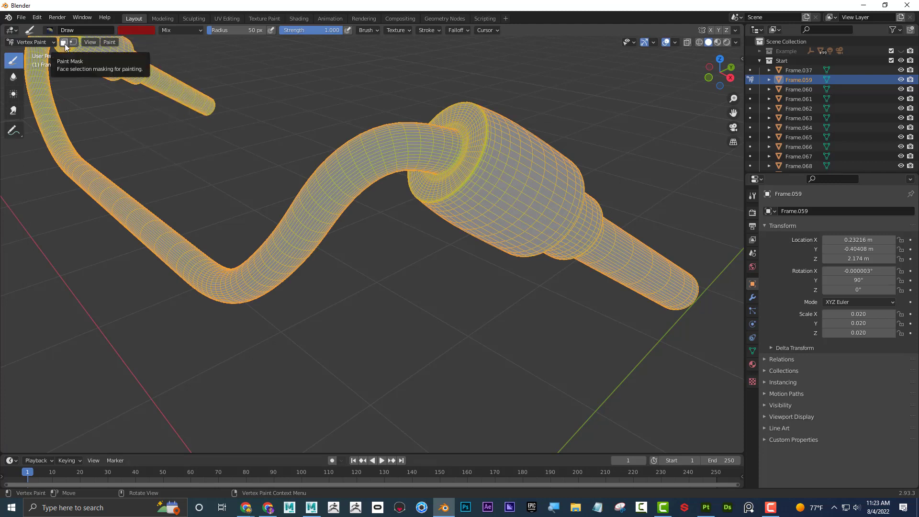
Enable face selection masking and fill the selected near grip assembly with dark red.
click(63, 42)
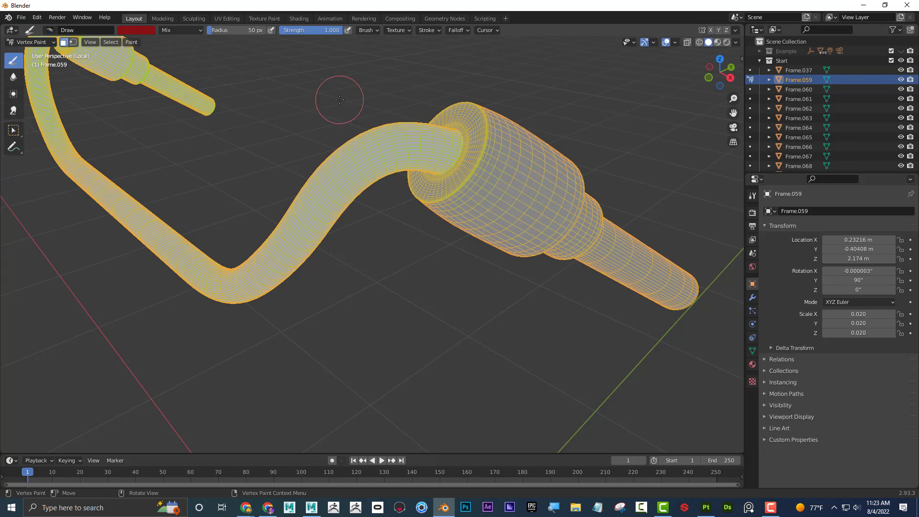
key(shift+k)
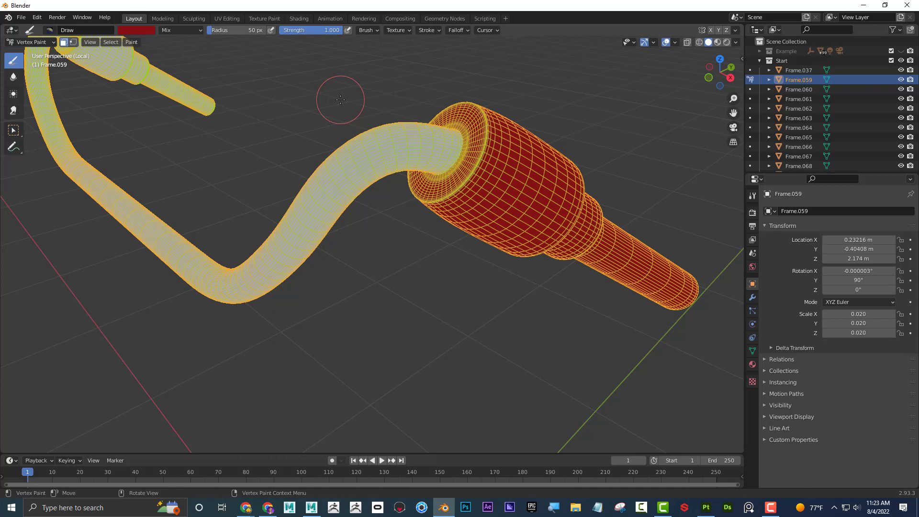
mouse_move(536, 125)
middle_down()
mouse_move(523, 129)
mouse_move(534, 133)
middle_up()
scroll(535, 133, down, 2)
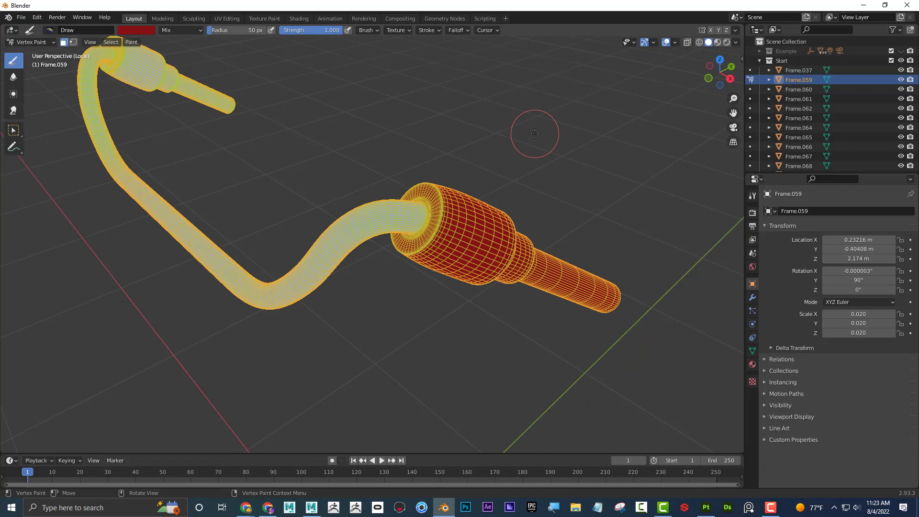
Return to Edit Mode, invert the face selection onto the unpainted rest of the handlebar, and clear that selection.
key(Tab)
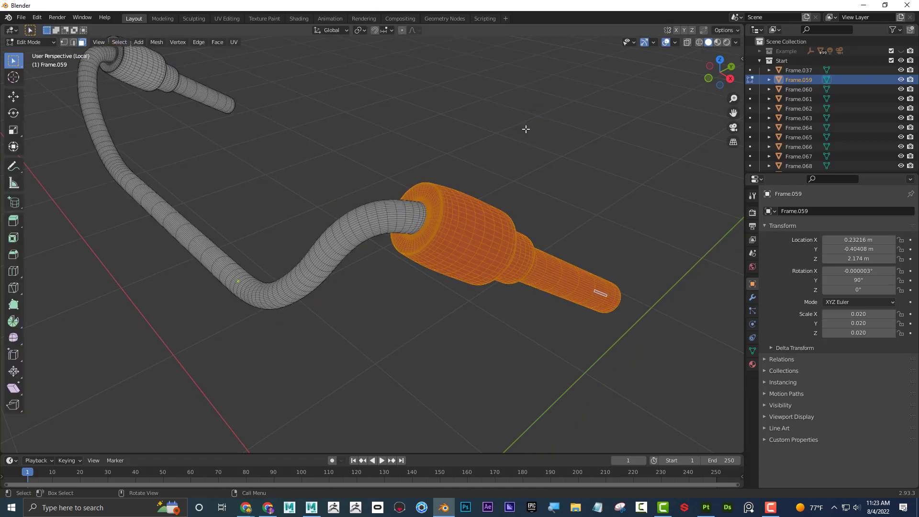
middle_drag(525, 128, 478, 158)
middle_drag(521, 131, 525, 133)
key(ctrl+i)
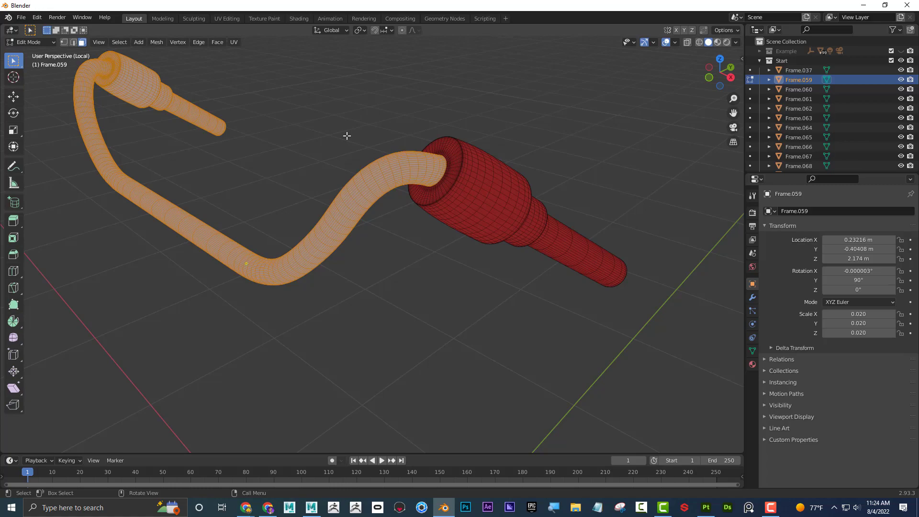
click(348, 134)
middle_drag(348, 134, 383, 108)
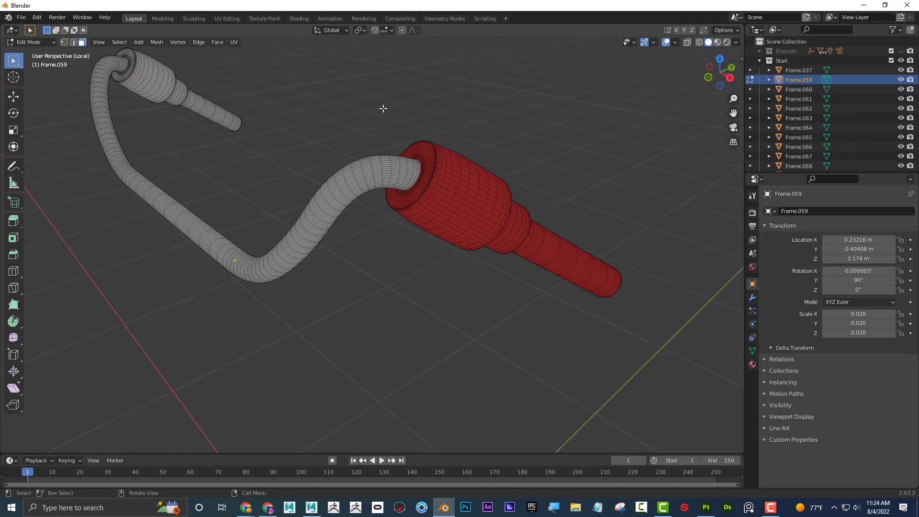
Exit Local View and swap collection visibility, showing the Example collection and hiding the Start collection.
key(KP_Divide)
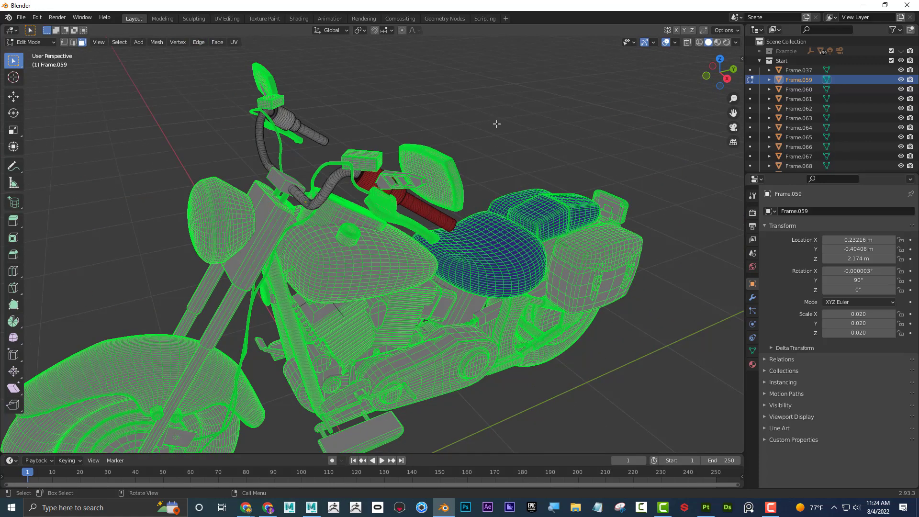
mouse_move(496, 123)
middle_down()
mouse_move(440, 113)
mouse_move(426, 134)
mouse_move(537, 153)
mouse_move(496, 143)
mouse_move(504, 139)
middle_up()
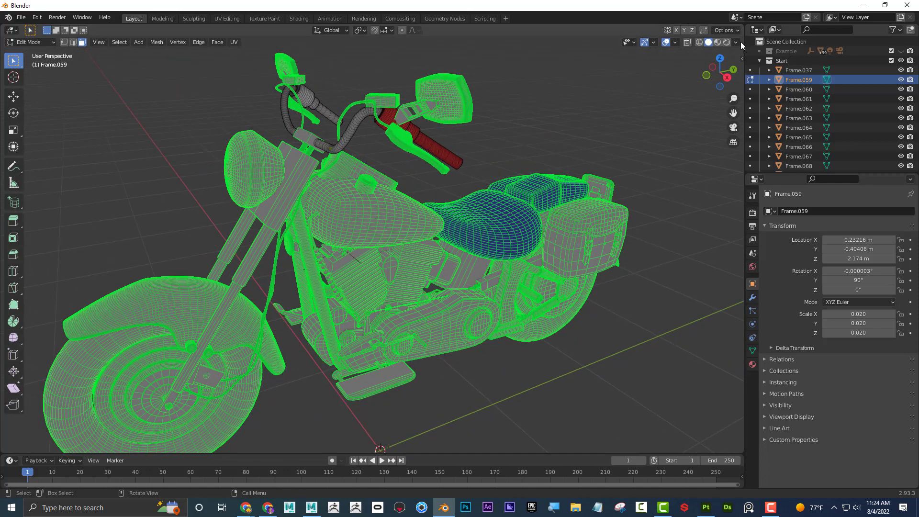
click(760, 60)
click(900, 50)
click(901, 60)
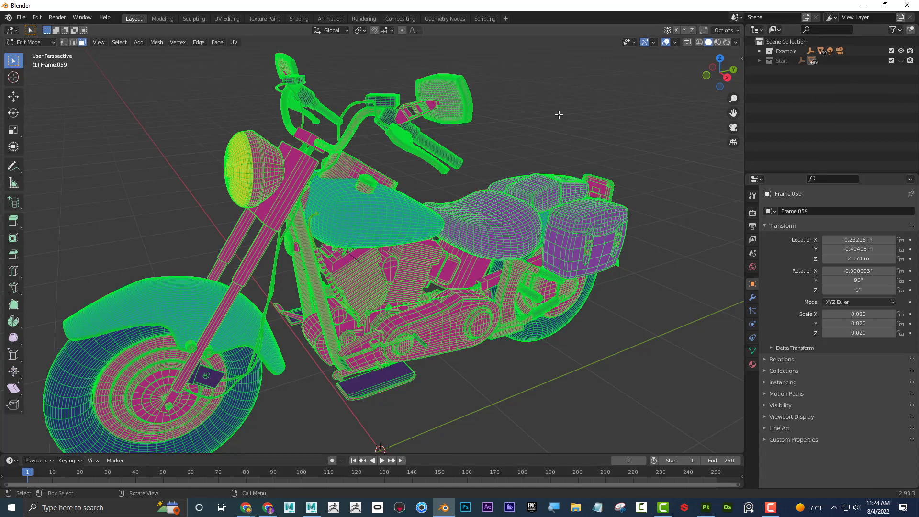
Return to Object Mode and view the complete example motorcycle with its finished vertex colors.
key(Tab)
middle_drag(554, 102, 558, 99)
scroll(558, 99, down, 2)
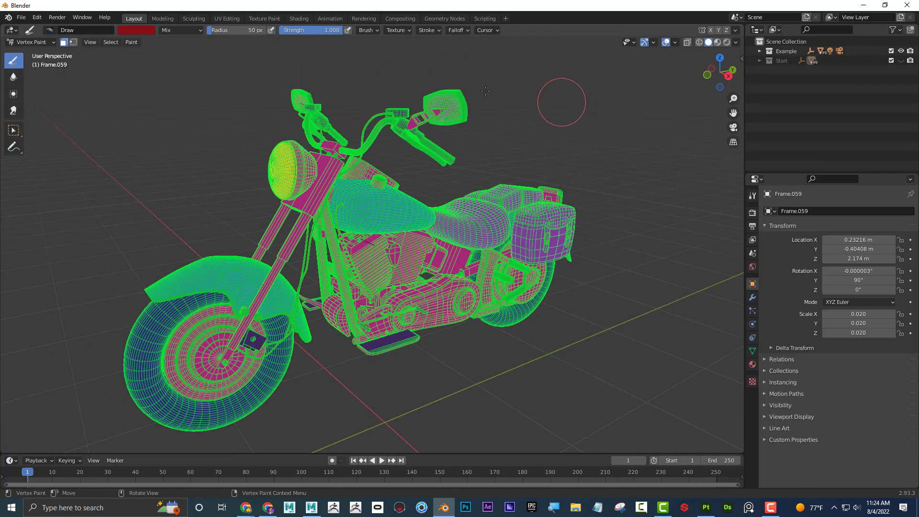
click(31, 42)
click(36, 53)
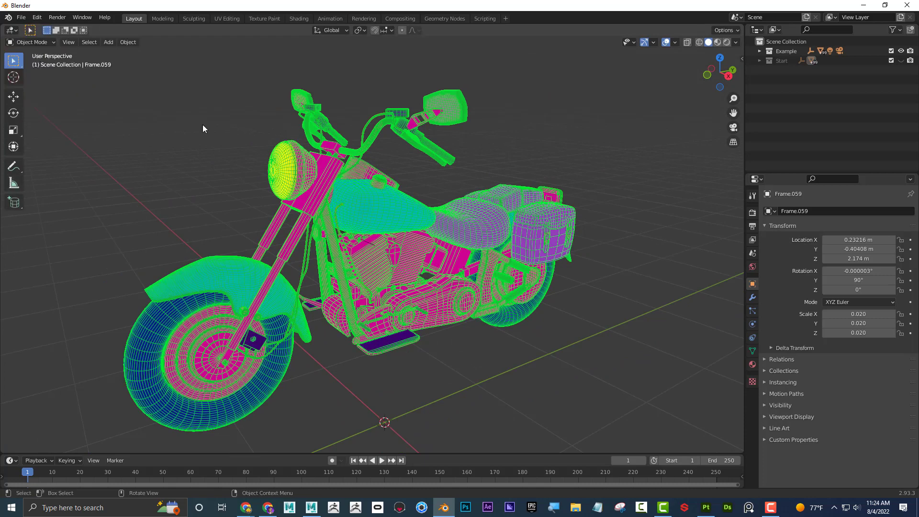
middle_drag(229, 135, 236, 135)
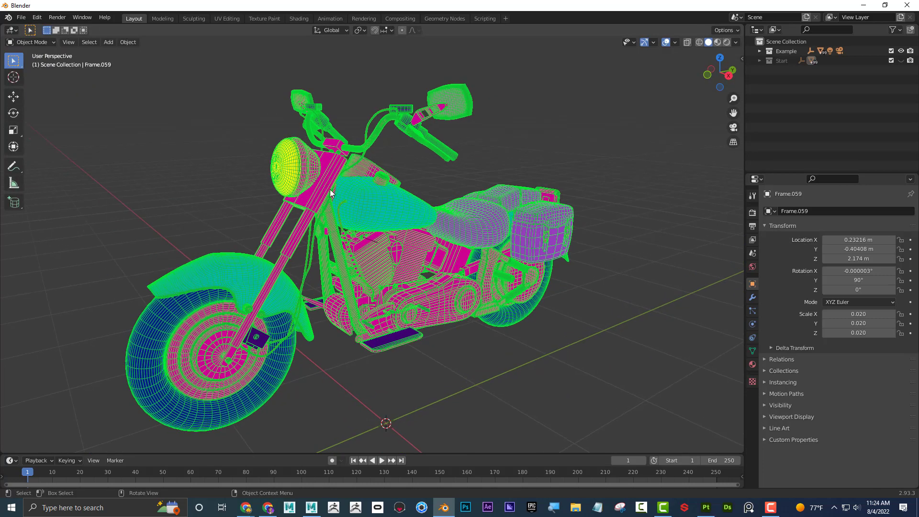
Try the Studio and MatCap viewport lighting, return to Flat, and set the shading color to Material.
click(736, 42)
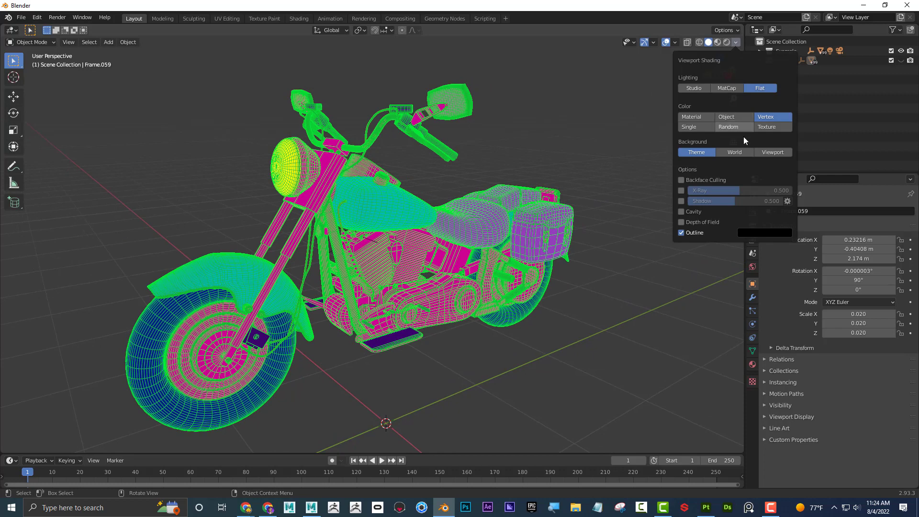
click(705, 119)
click(762, 114)
click(693, 88)
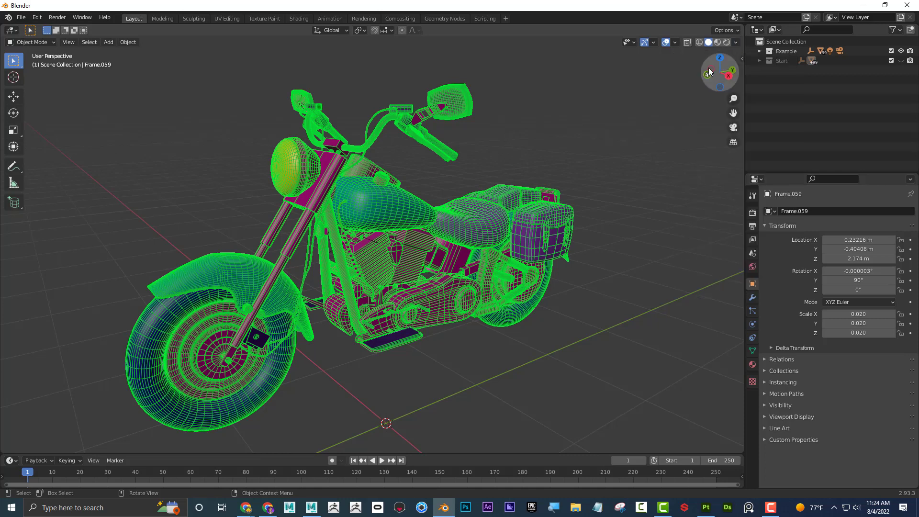
click(736, 42)
click(754, 89)
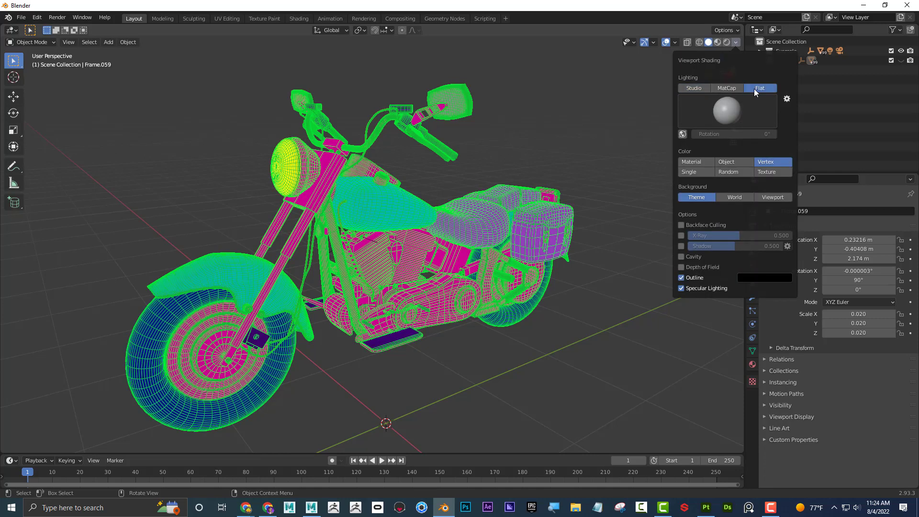
click(732, 88)
click(755, 88)
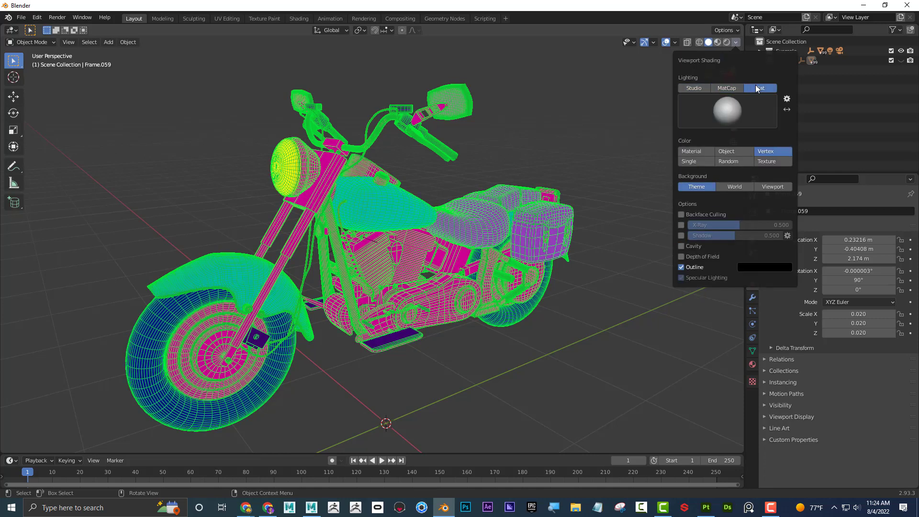
click(693, 117)
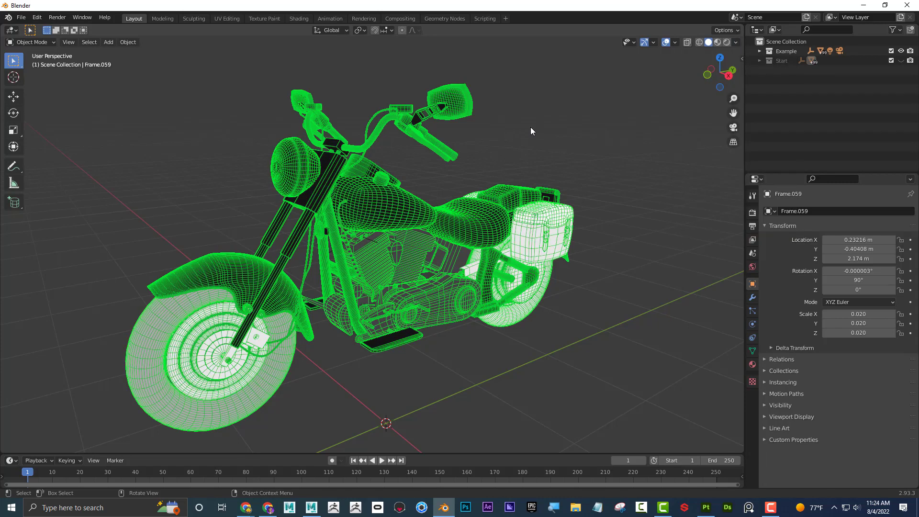